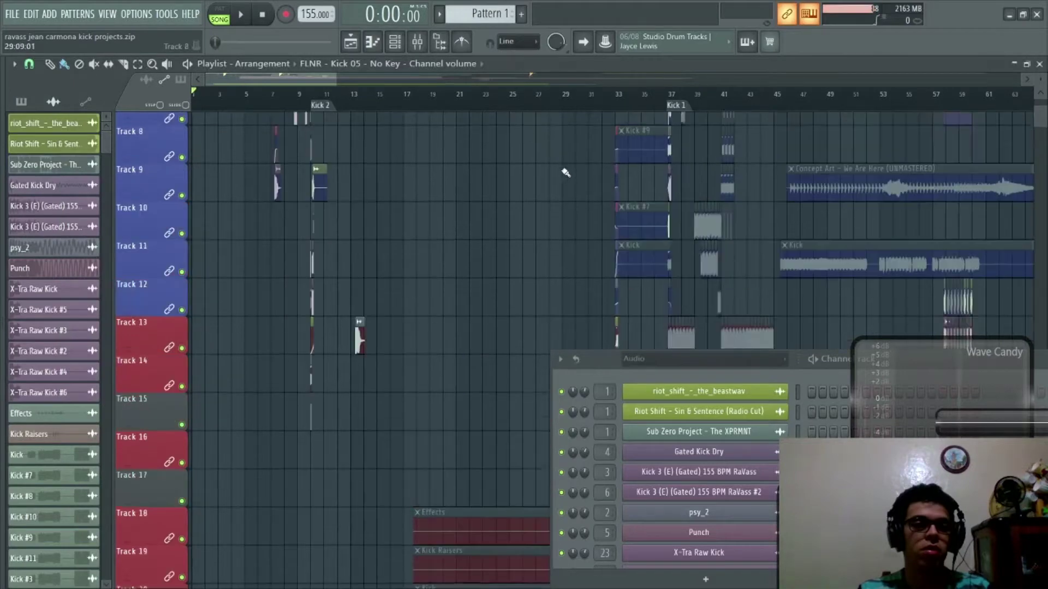
Step: Play the arrangement from the Kick 1 marker to hear the kick
left_click(672, 102)
scroll(672, 102, "up", 5)
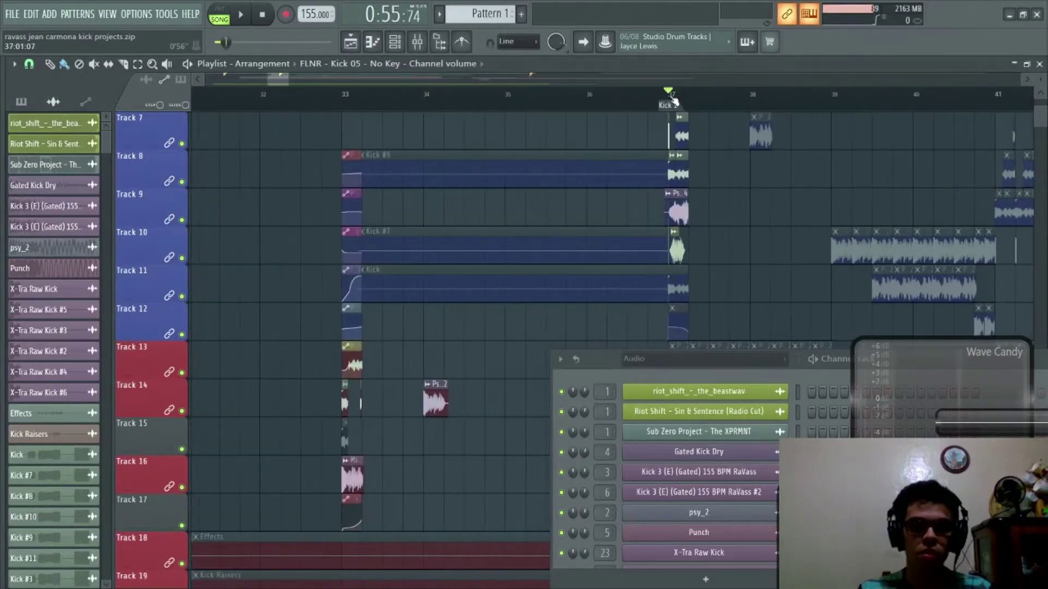
key("space")
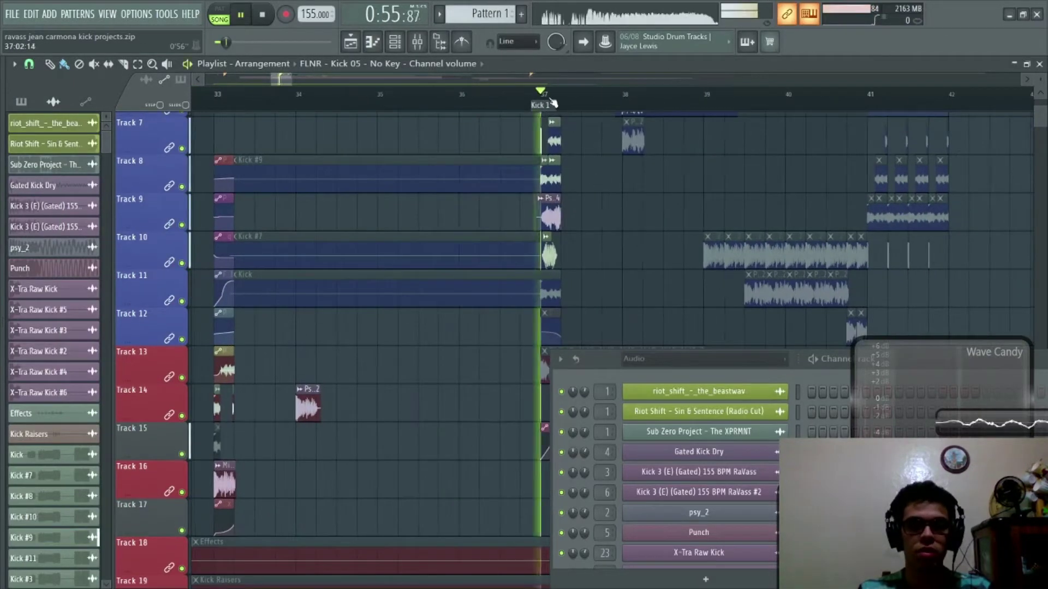
key("space")
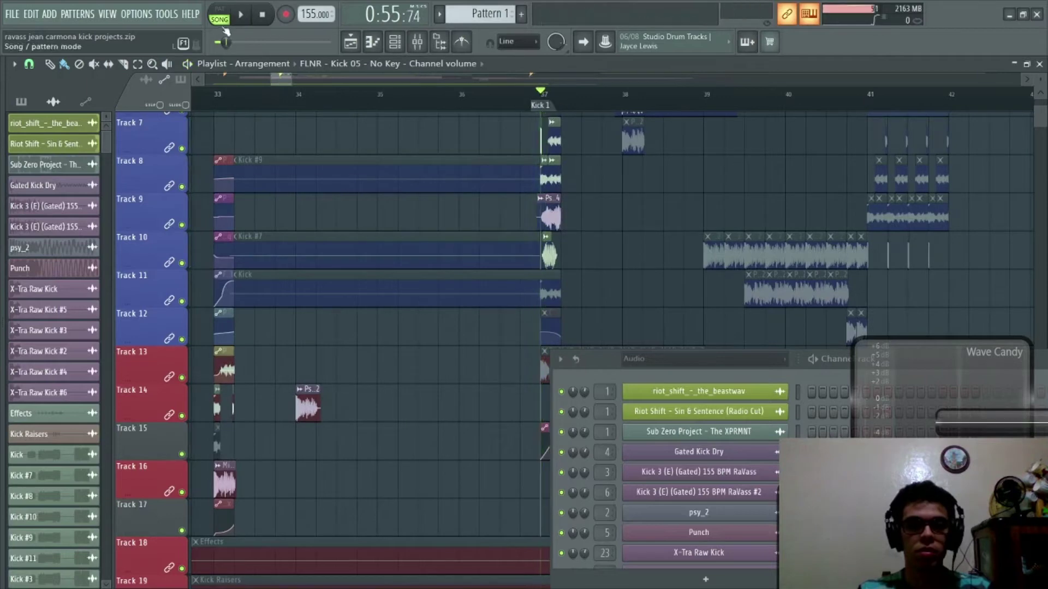
Step: Set the project's timebase to 24 PPQ and accept the possible loss of data
left_click(125, 13)
left_click(126, 13)
left_click(126, 14)
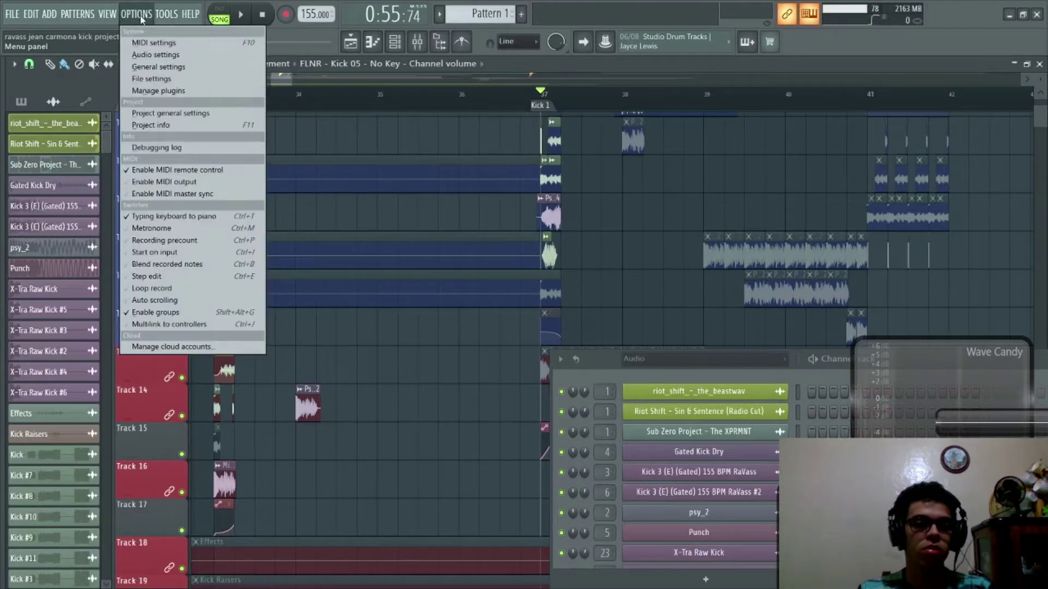
left_click(156, 78)
left_click(596, 78)
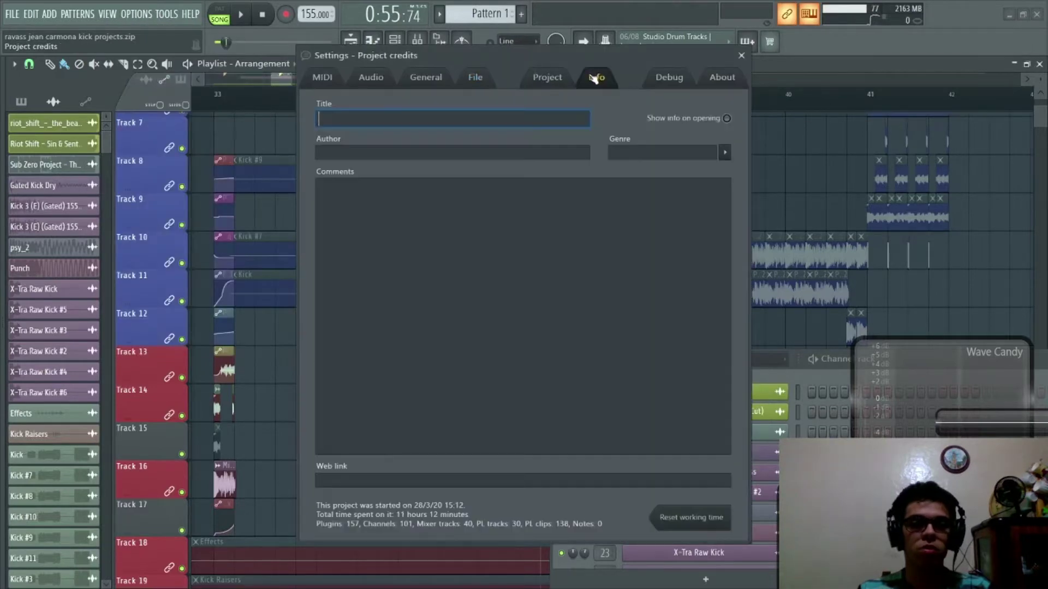
left_click(546, 77)
left_click(598, 194)
left_click(582, 207)
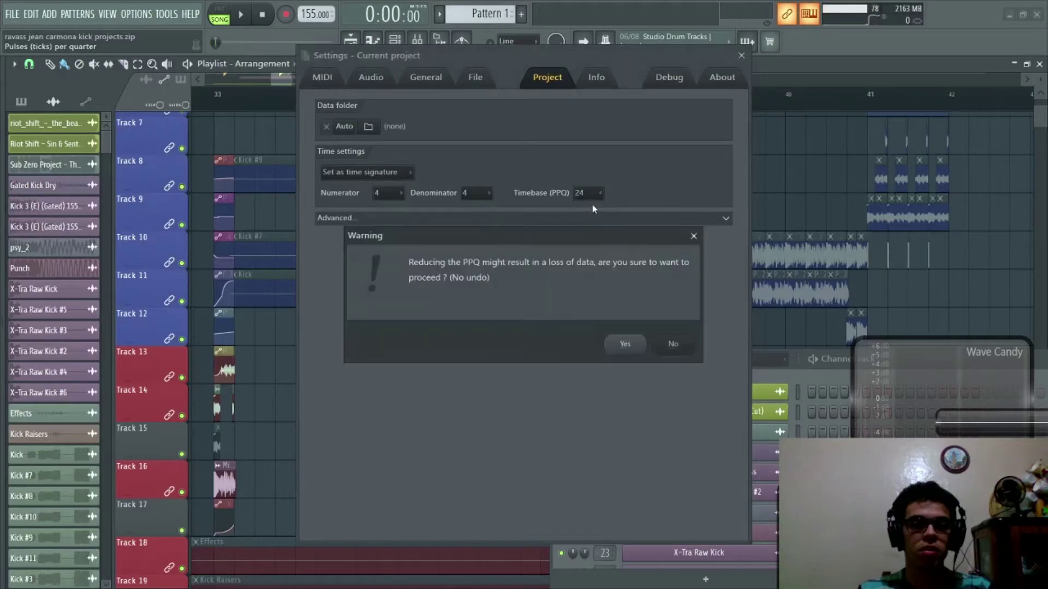
left_click(628, 344)
left_click(741, 55)
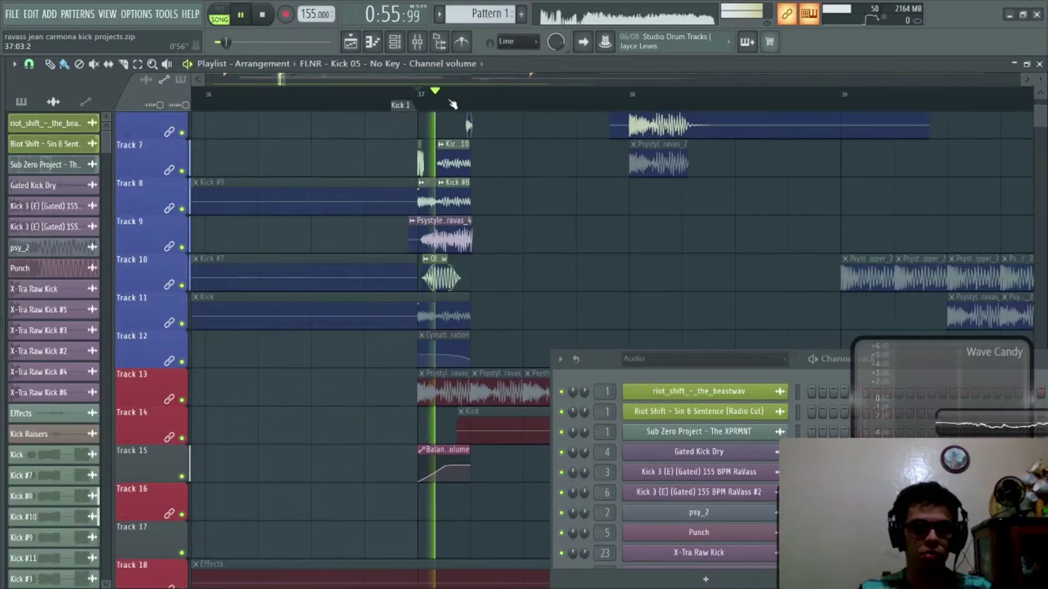
Step: Look over the Kick 1 clips during playback and examine the kick tracks in the mixer
scroll(442, 164, "up", 4)
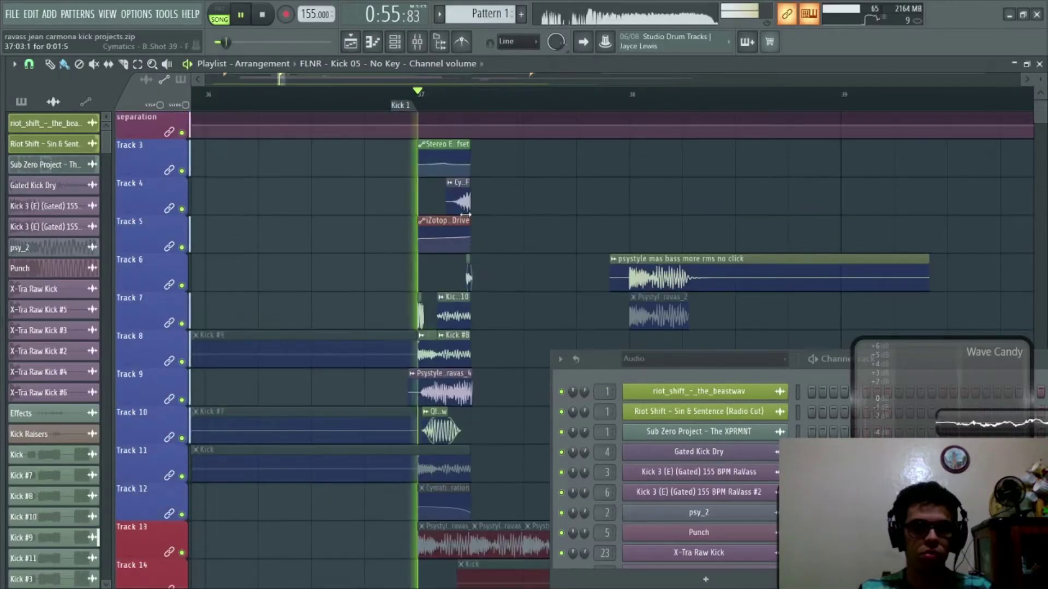
left_click(418, 42)
left_click_drag(517, 172, 1, 185)
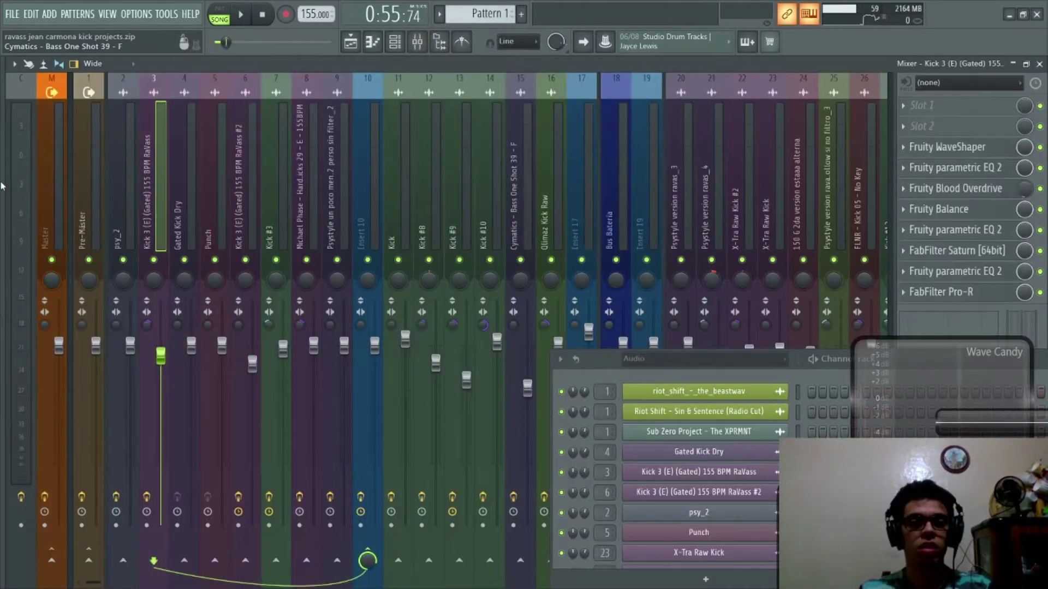
left_click_drag(201, 180, 715, 174)
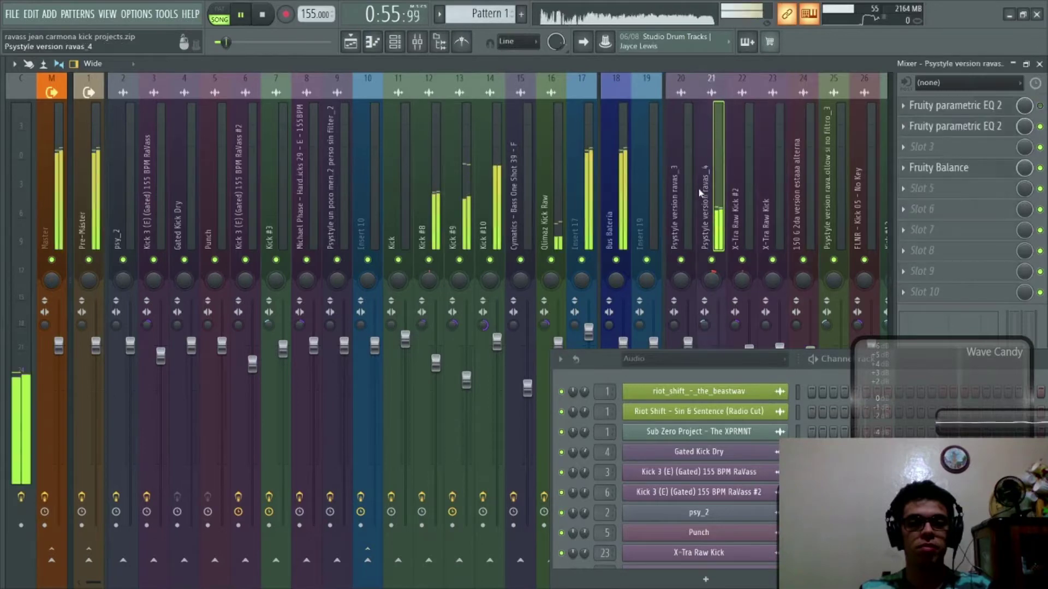
Step: Solo the Kick #8 mixer track briefly, switch the solo to Kick #9, and select that track
right_click(429, 260)
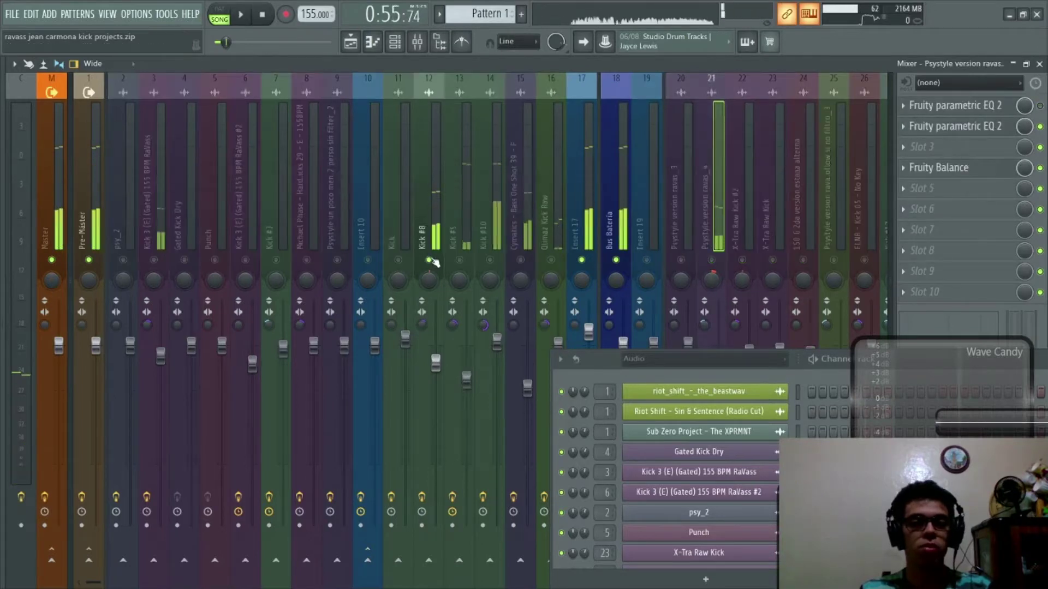
right_click(459, 261)
left_click(463, 224)
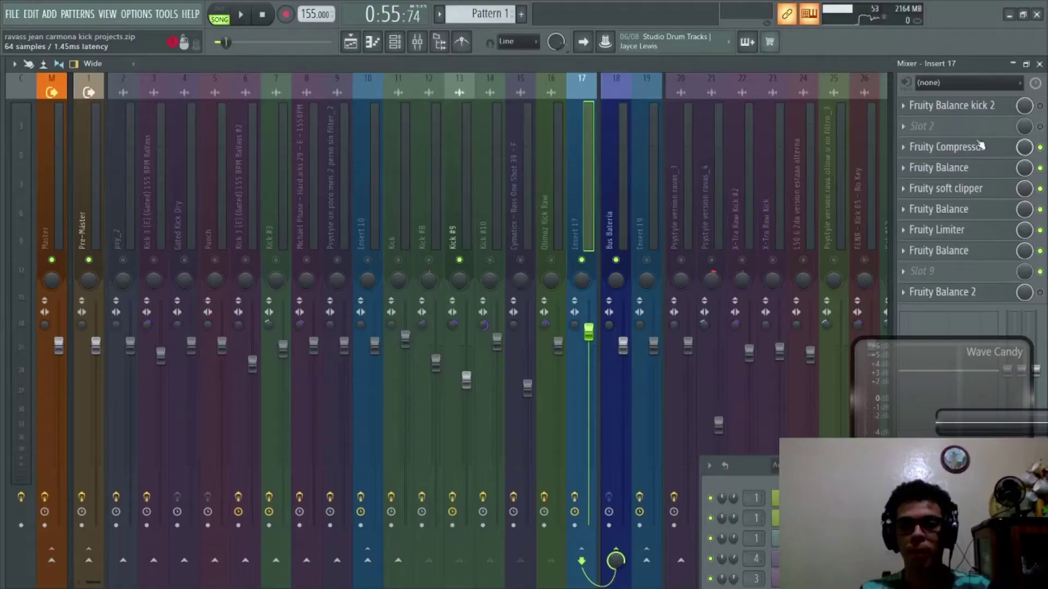
Step: Examine the Fruity Compressor, soft clipper and first two active Fruity Balance effects on Insert 17 while auditioning the kick
left_click(965, 149)
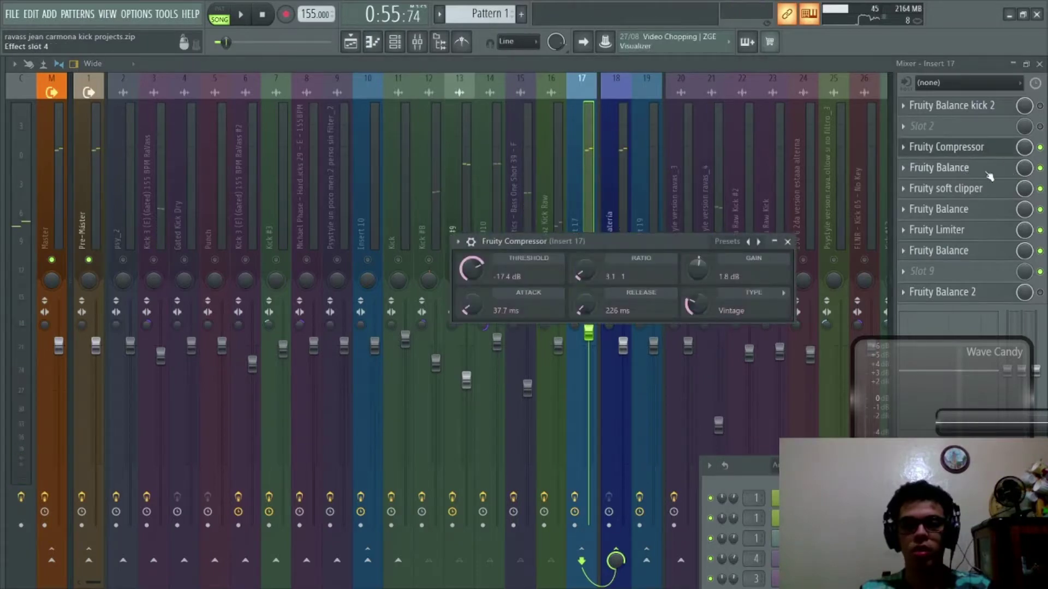
left_click(989, 173)
key("space")
key("space")
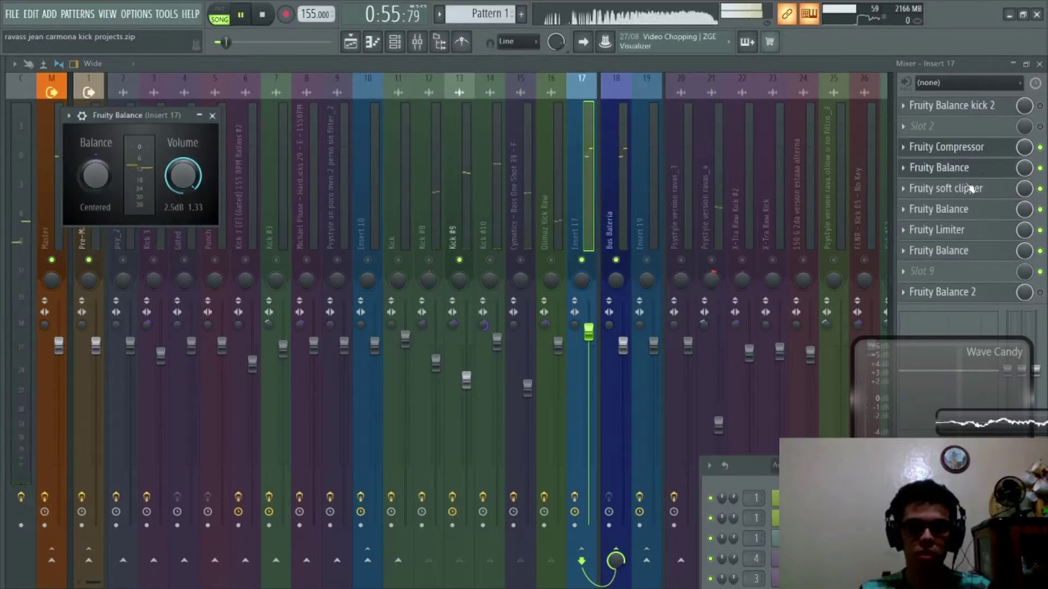
left_click(970, 188)
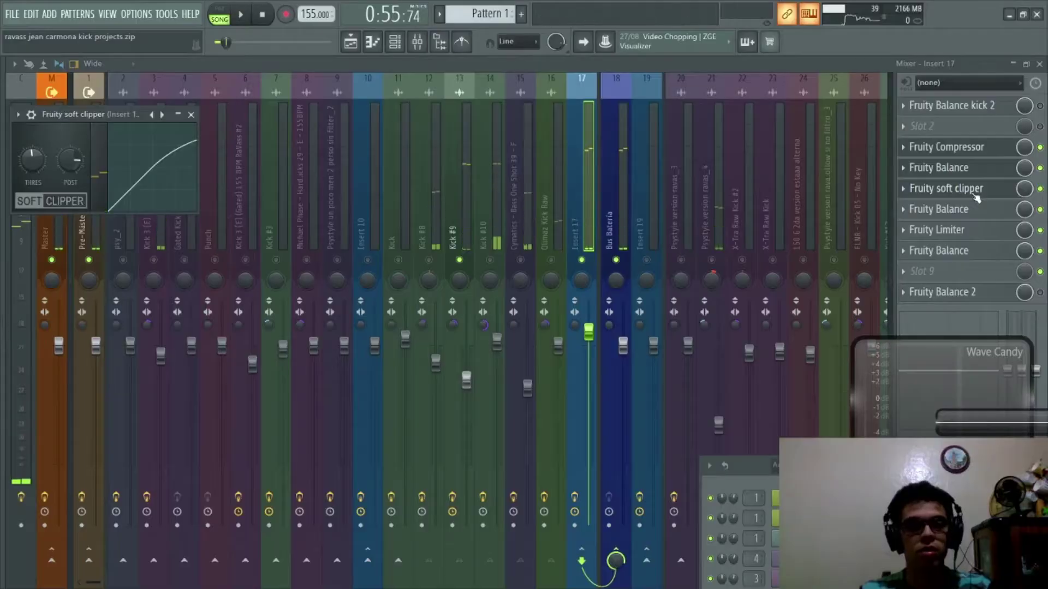
key("space")
left_click(983, 212)
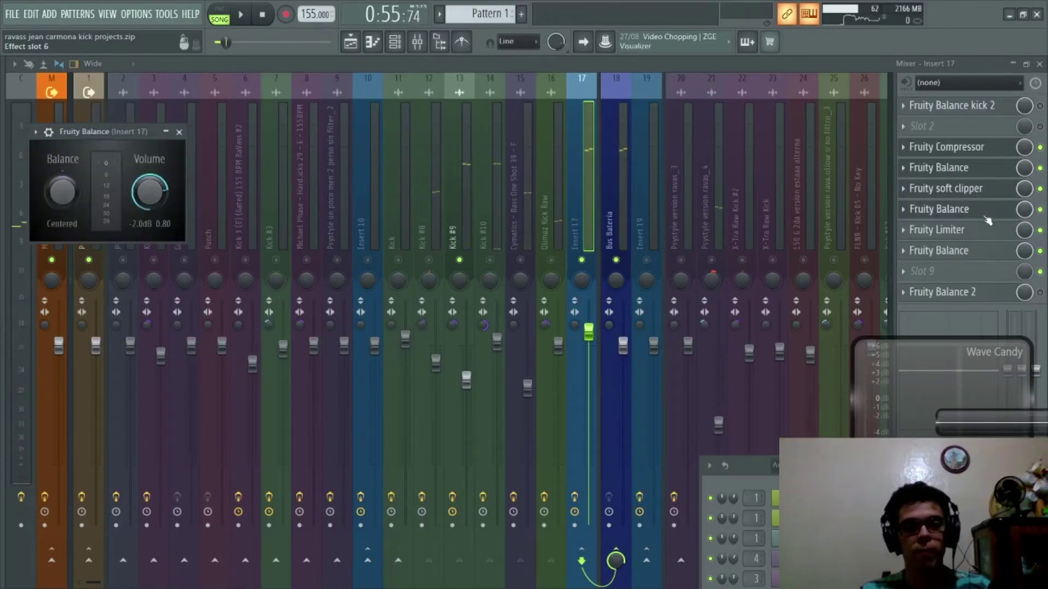
Step: Examine Insert 17's Fruity Limiter and the Fruity Balance after it while playing the kick
left_click(961, 229)
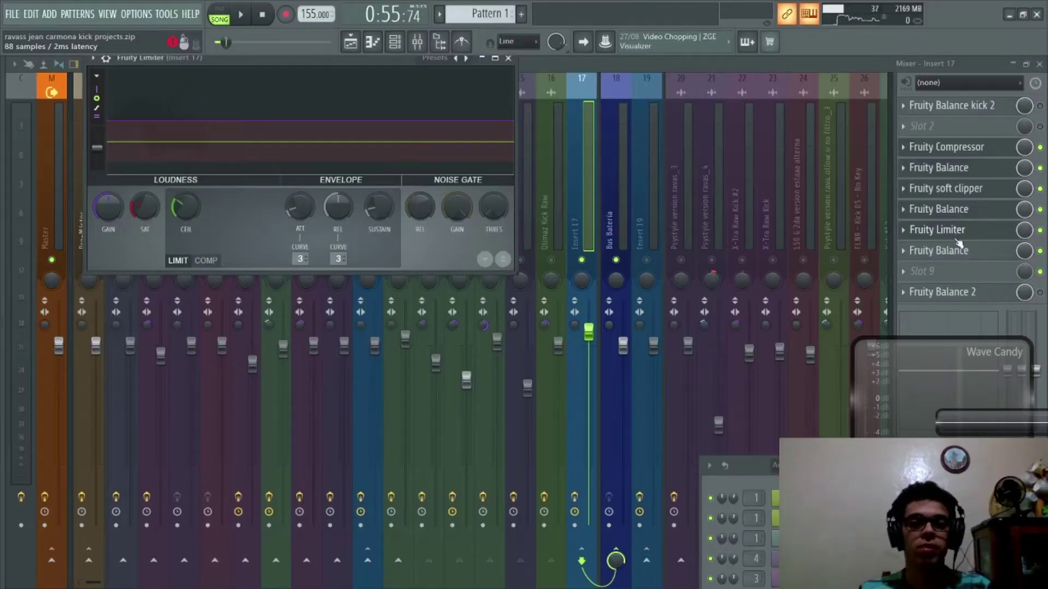
key("space")
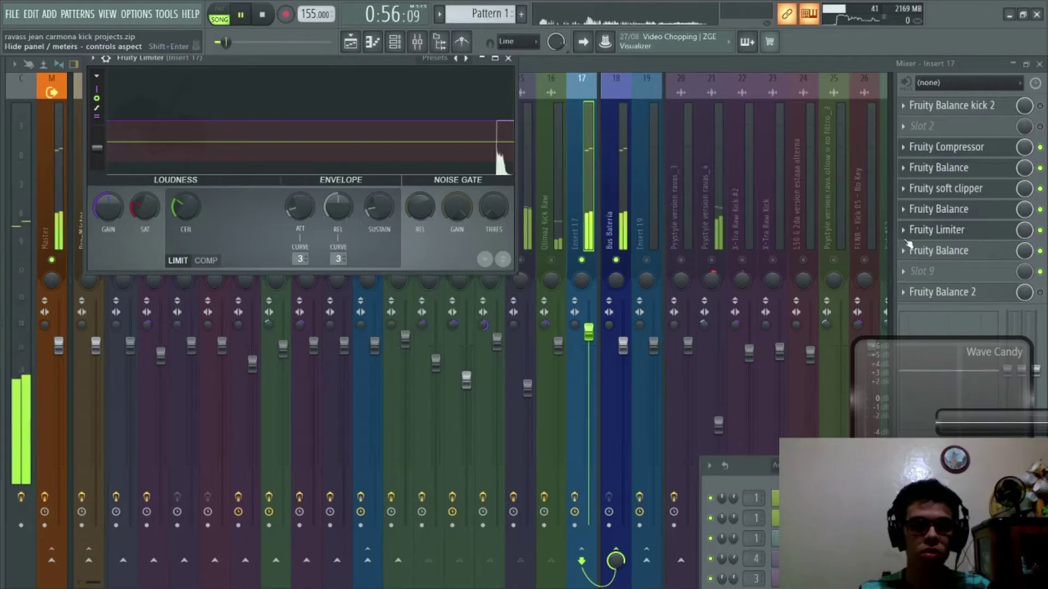
left_click(947, 252)
key("space")
key("space")
key("Escape")
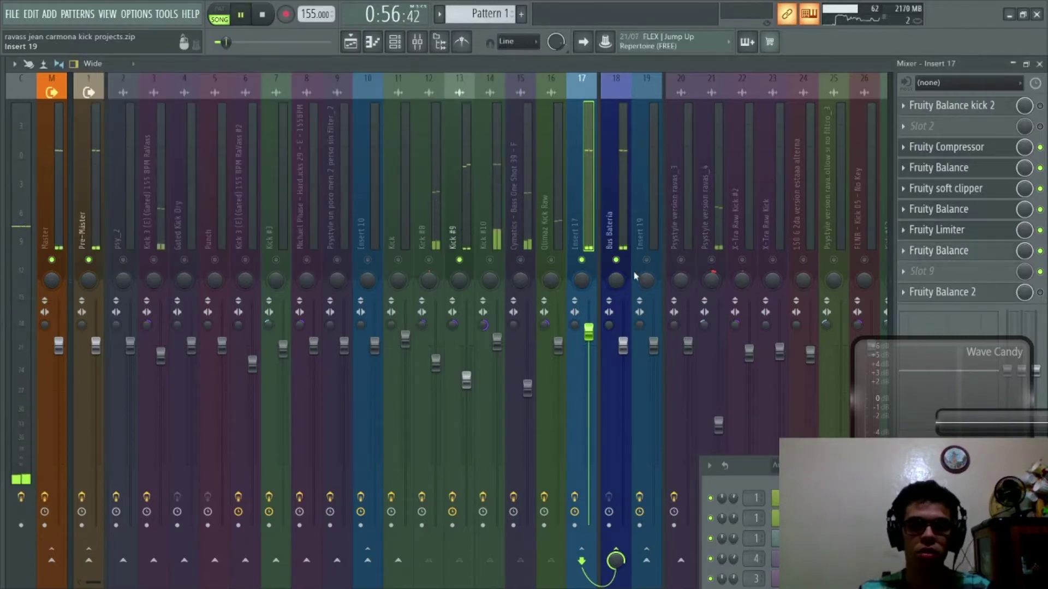
Step: Audition the Kick #9 track and bypass all of its effects except the first Fruity parametric EQ 2
left_click(489, 210)
key("space")
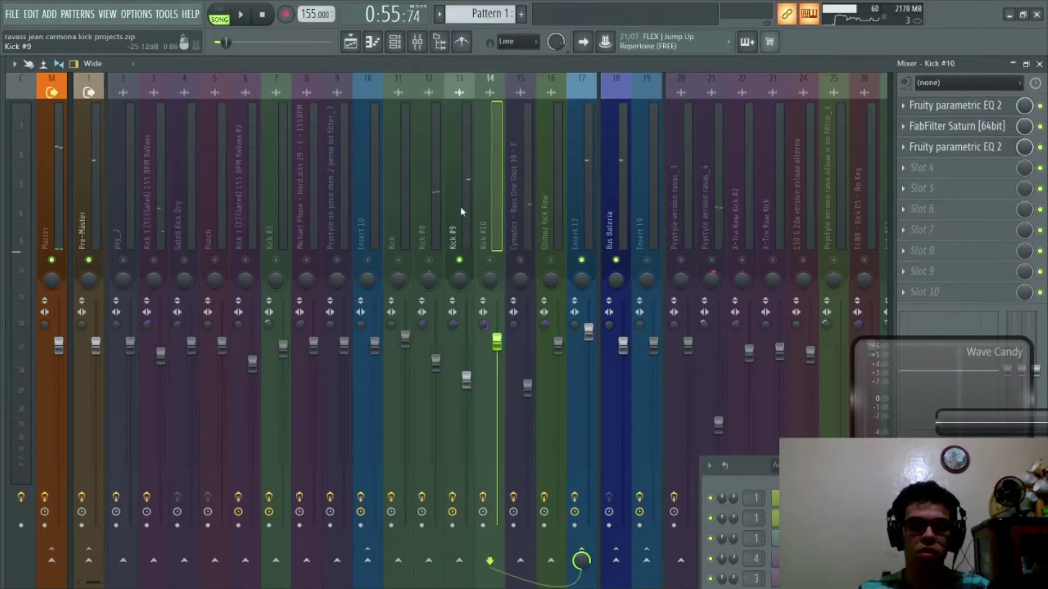
left_click(451, 200)
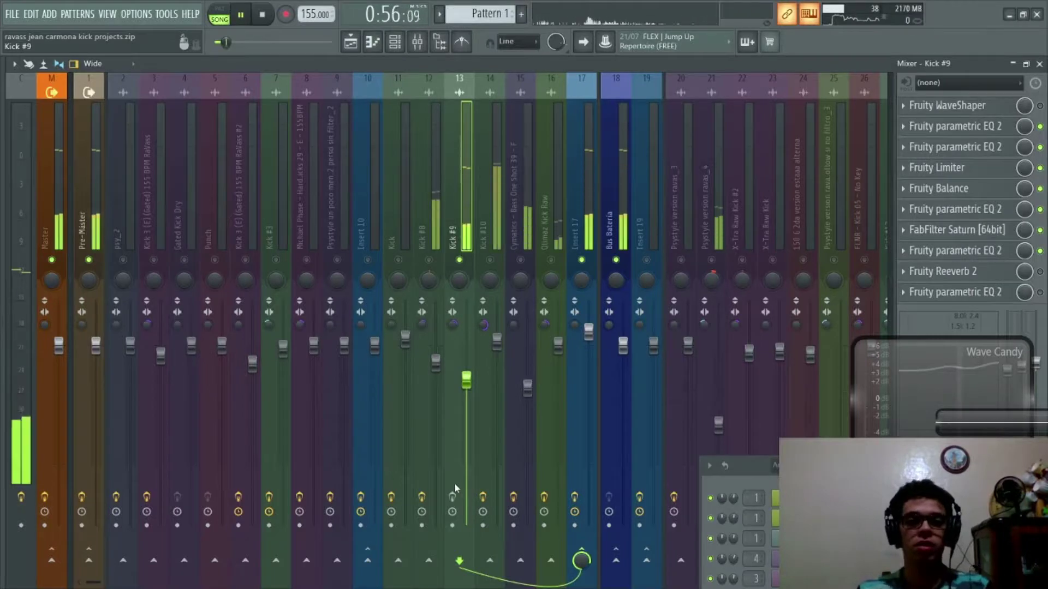
key("space")
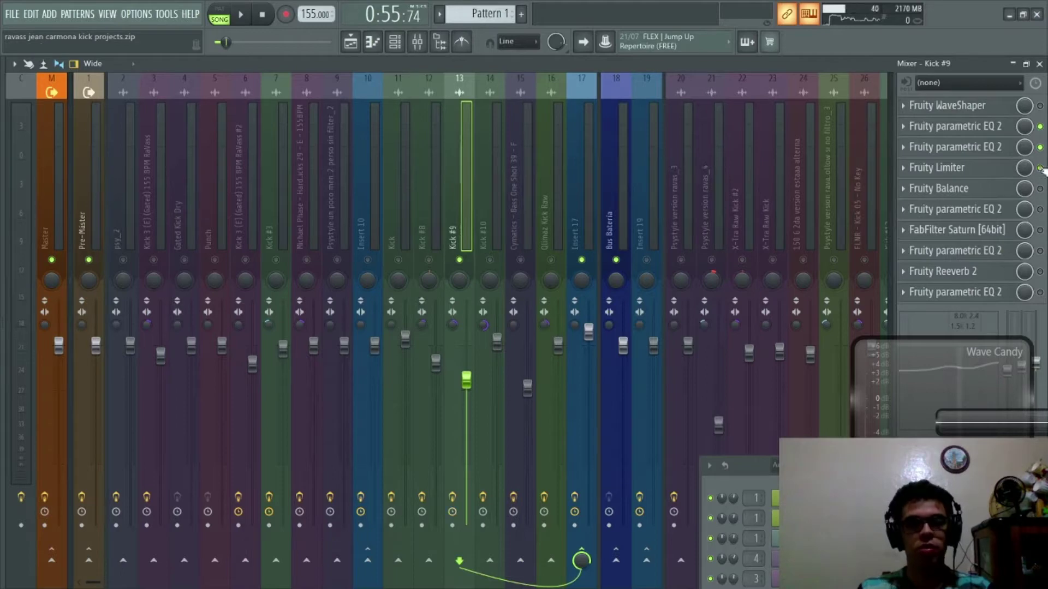
key("alt+Tab")
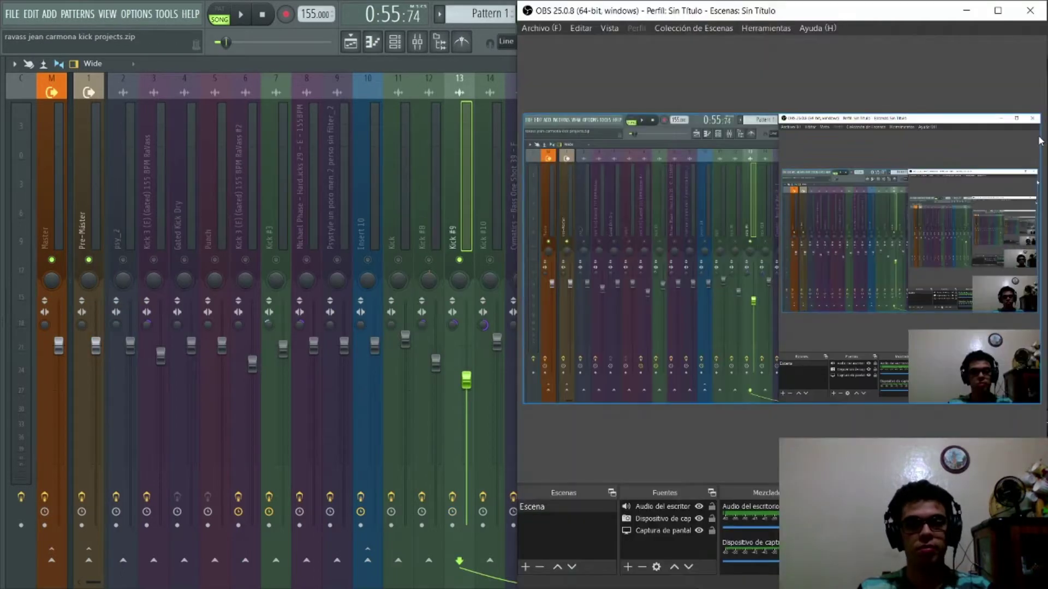
key("alt+Tab")
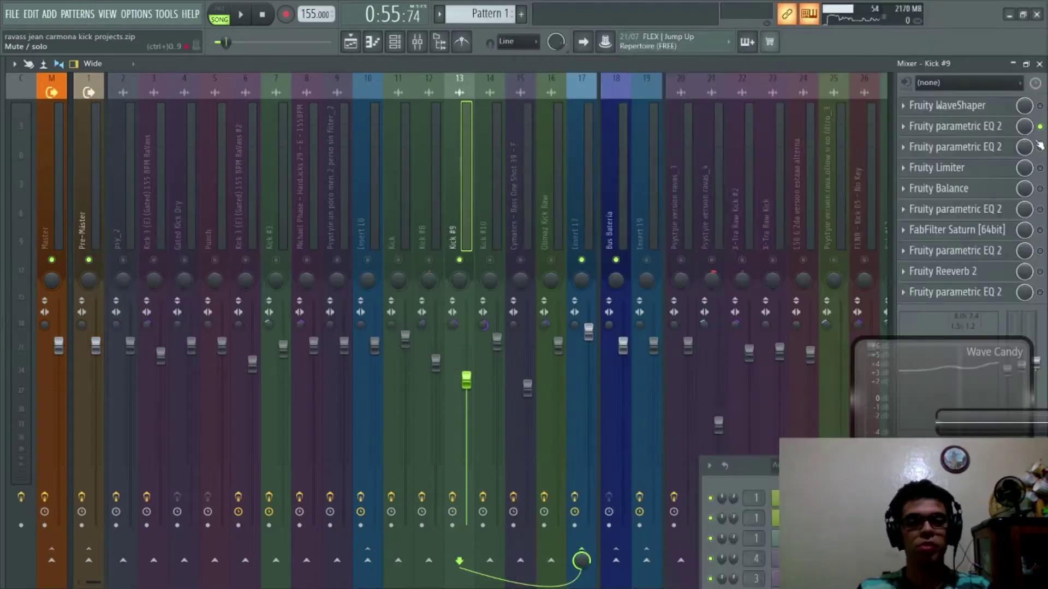
Step: Examine the first Fruity parametric EQ 2 on Kick #9 while playing the kick
left_click(988, 126)
key("space")
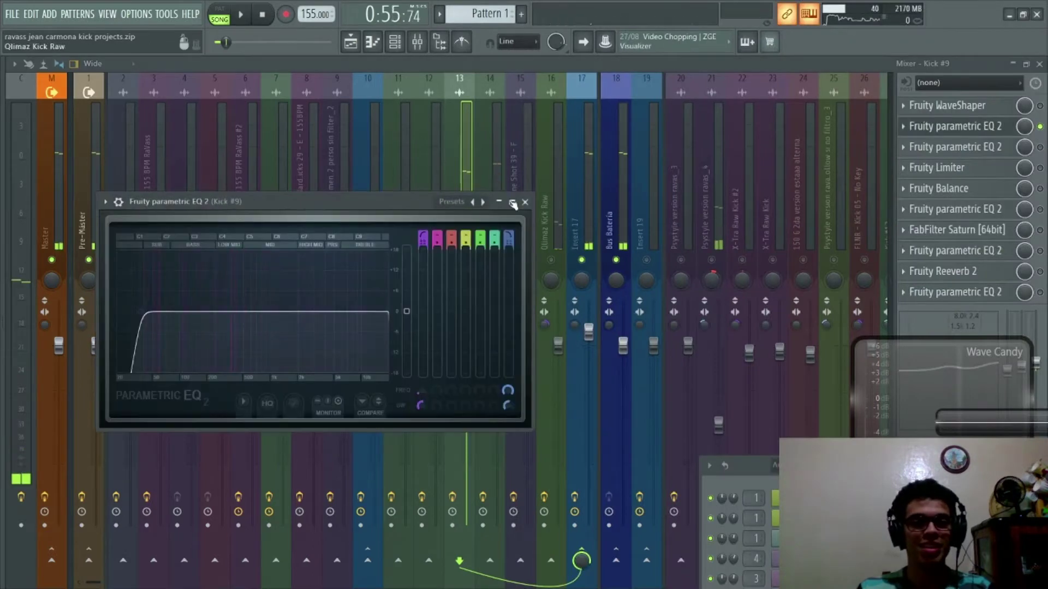
key("space")
Step: Enable the second Fruity parametric EQ 2 on Kick #9 and audition it with its curve open
left_click(1040, 148)
left_click(1008, 153)
left_click(1009, 154)
key("space")
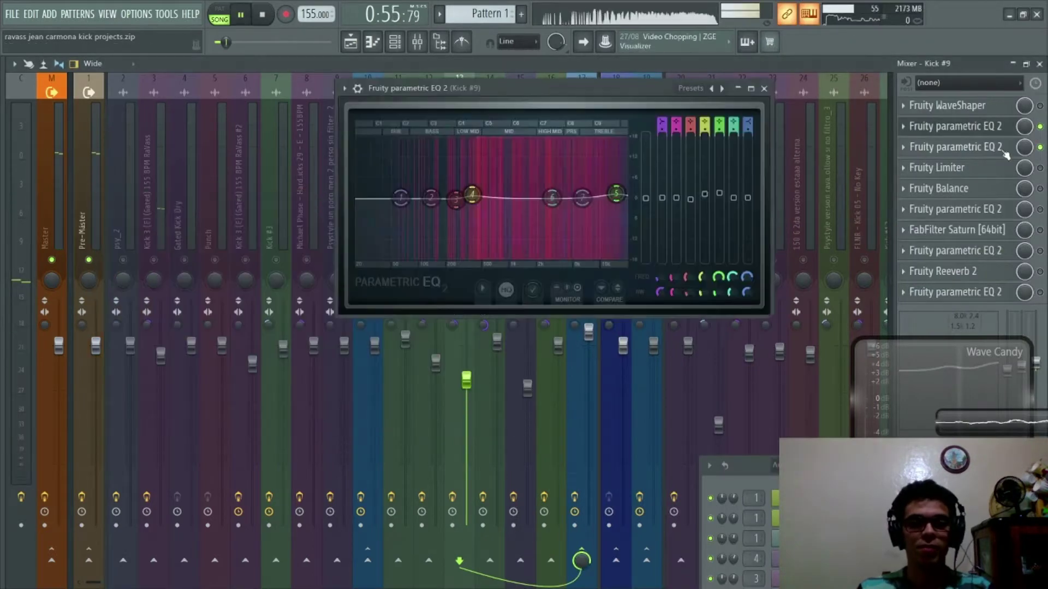
key("space")
Step: Enable the Fruity Limiter on Kick #9 and audition the kick with the limiter's settings open
left_click(1040, 168)
left_click(981, 169)
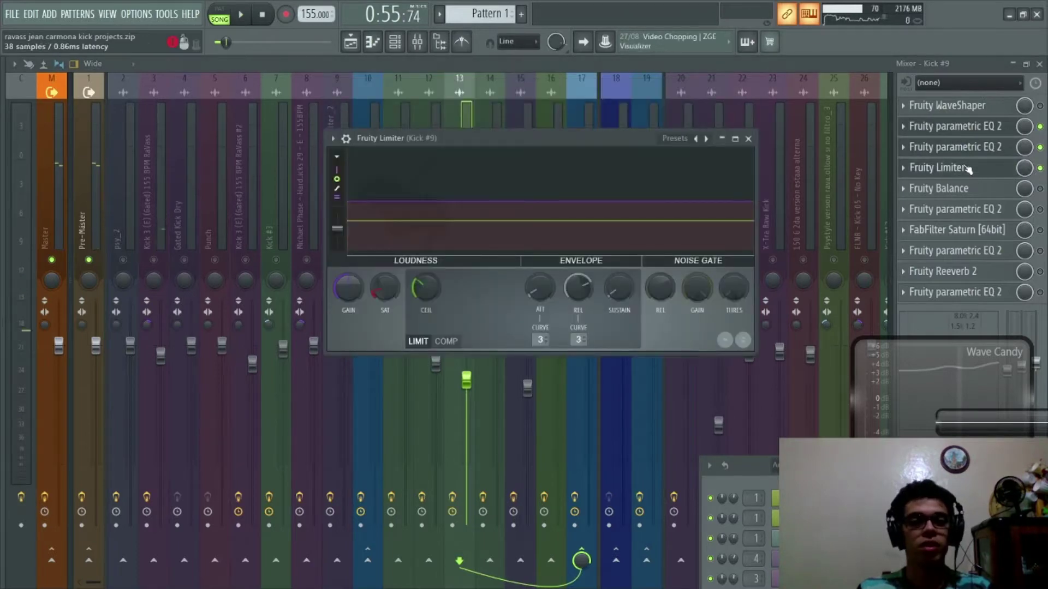
key("space")
key("space")
key("space")
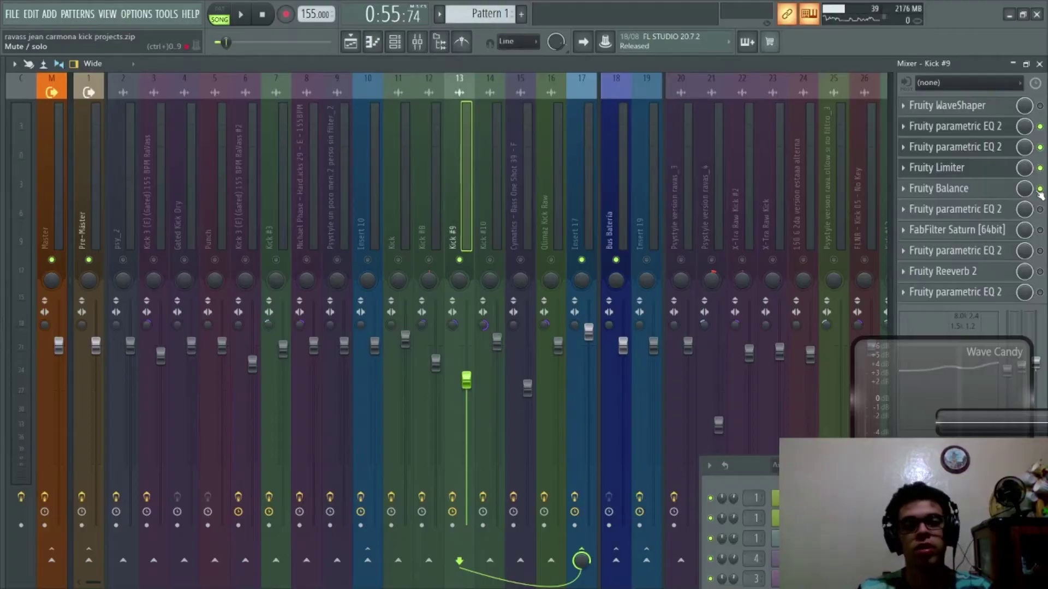
Step: Enable Fruity Balance and the Fruity parametric EQ 2 below it on Kick #9, and audition them with their settings open
left_click(965, 189)
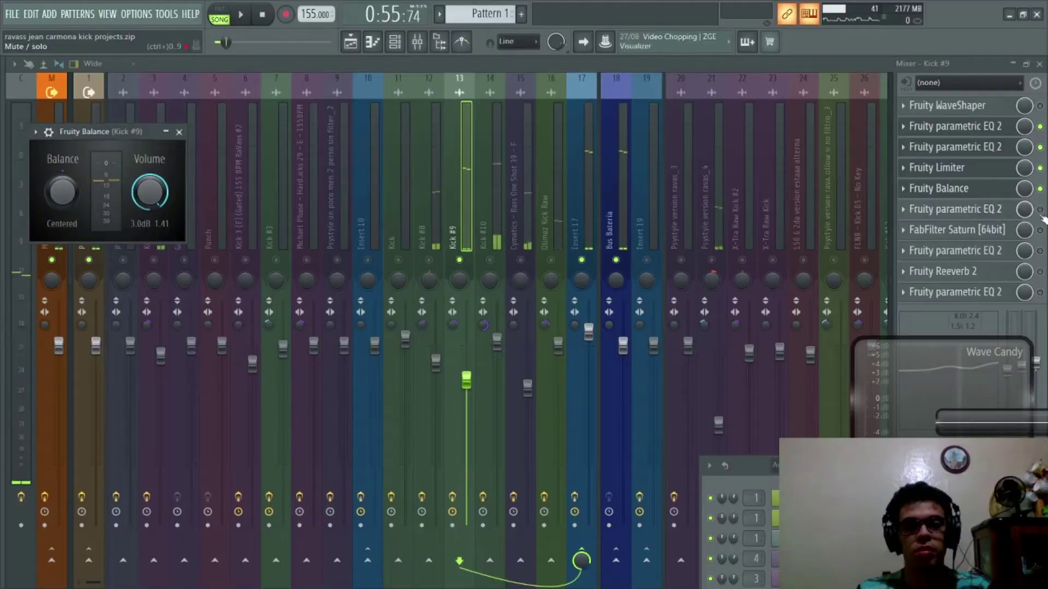
left_click(992, 213)
key("space")
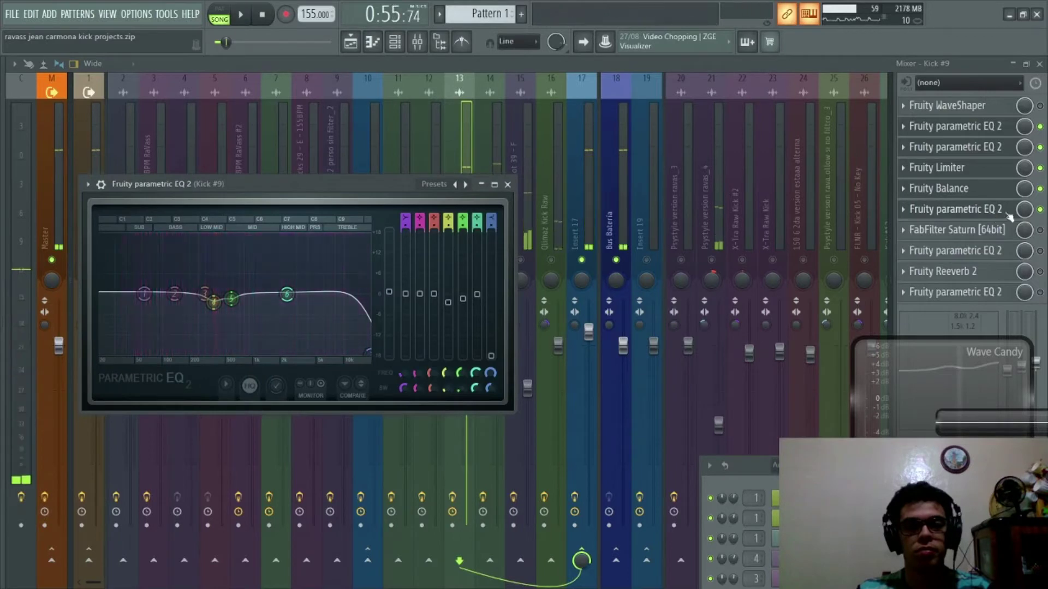
key("Escape")
Step: Enable FabFilter Saturn and the Fruity parametric EQ 2 after it on Kick #9, and audition both with their settings open
key("space")
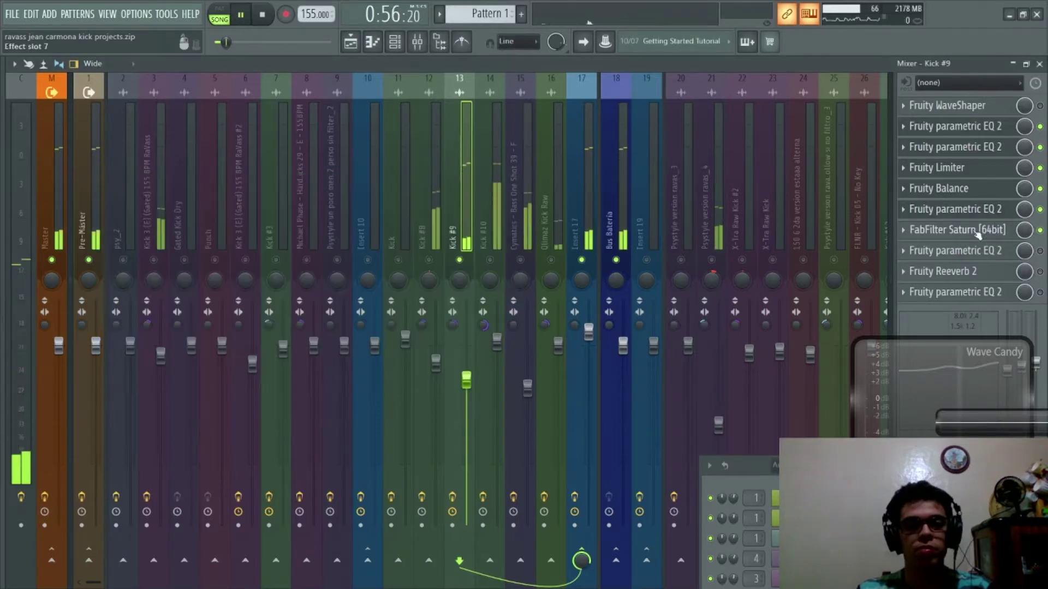
left_click(978, 230)
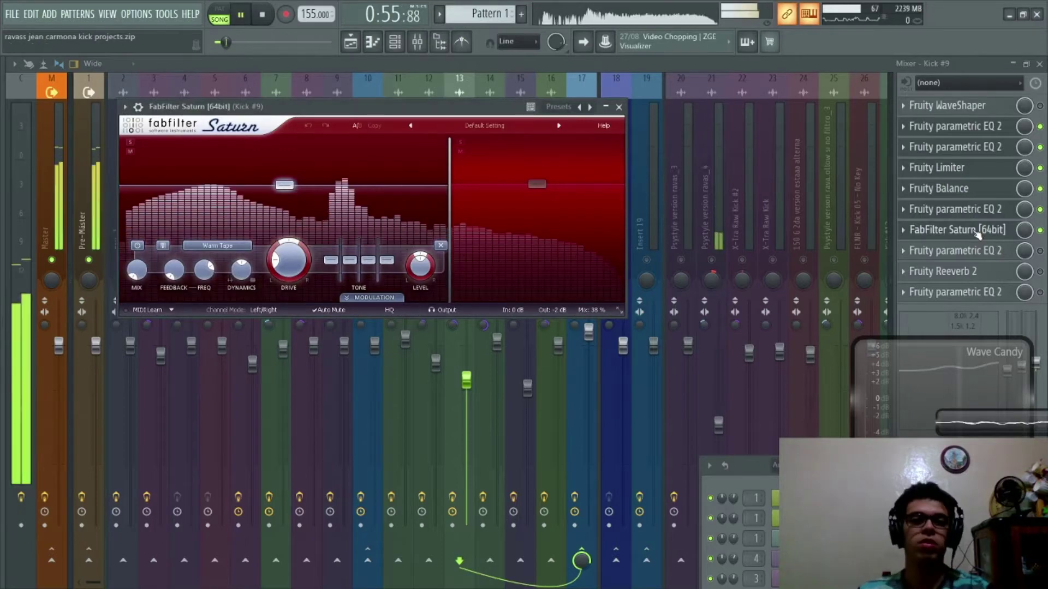
left_click_drag(450, 181, 449, 181)
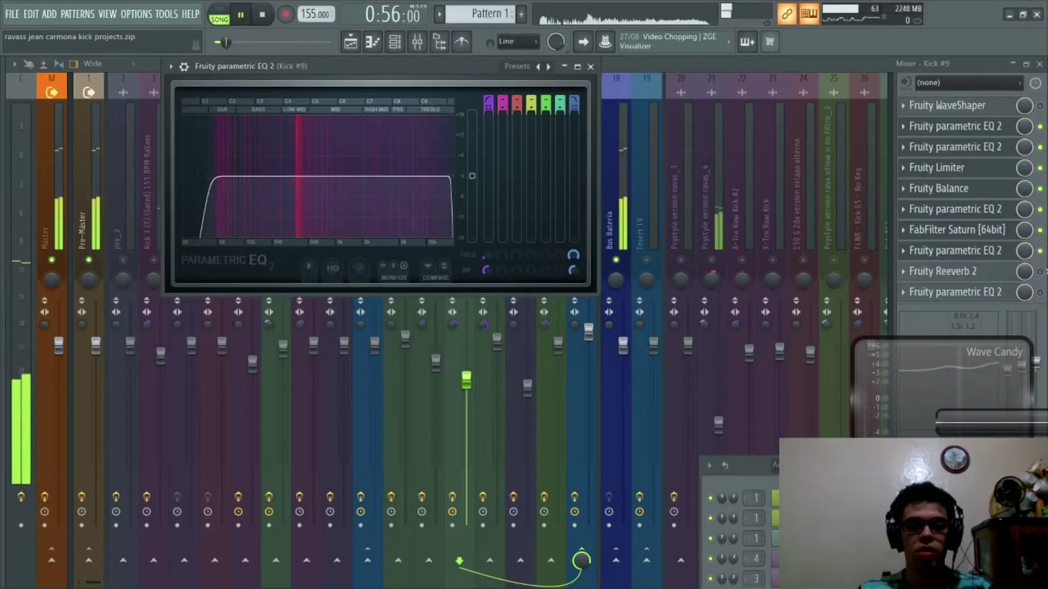
key("space")
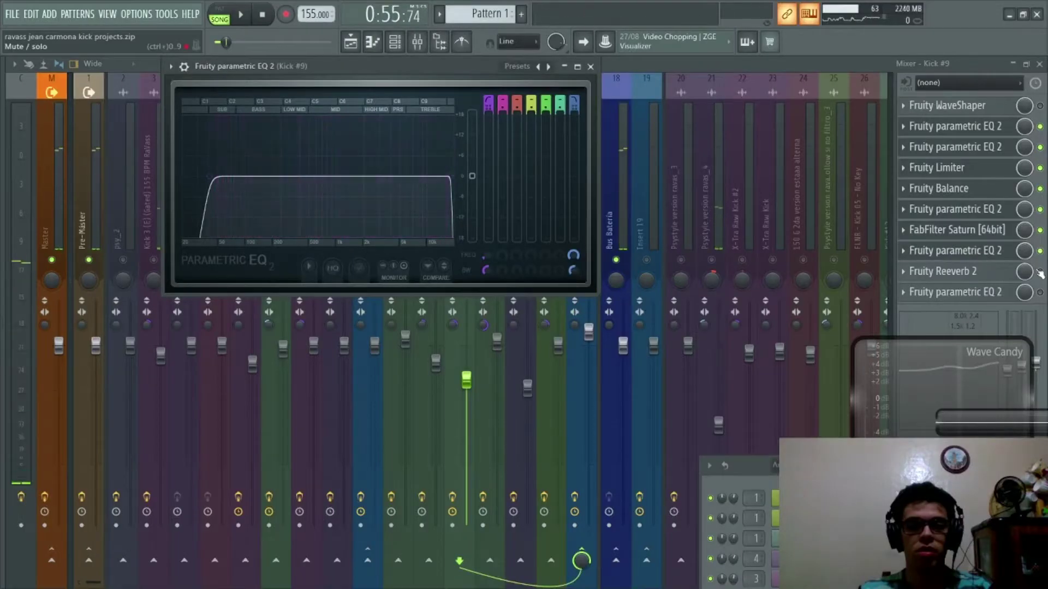
key("Escape")
Step: Select and solo the Kick #8 mixer track and play the kick through it
left_click(429, 240)
key("space")
key("space")
right_click(428, 251)
key("Escape")
key("space")
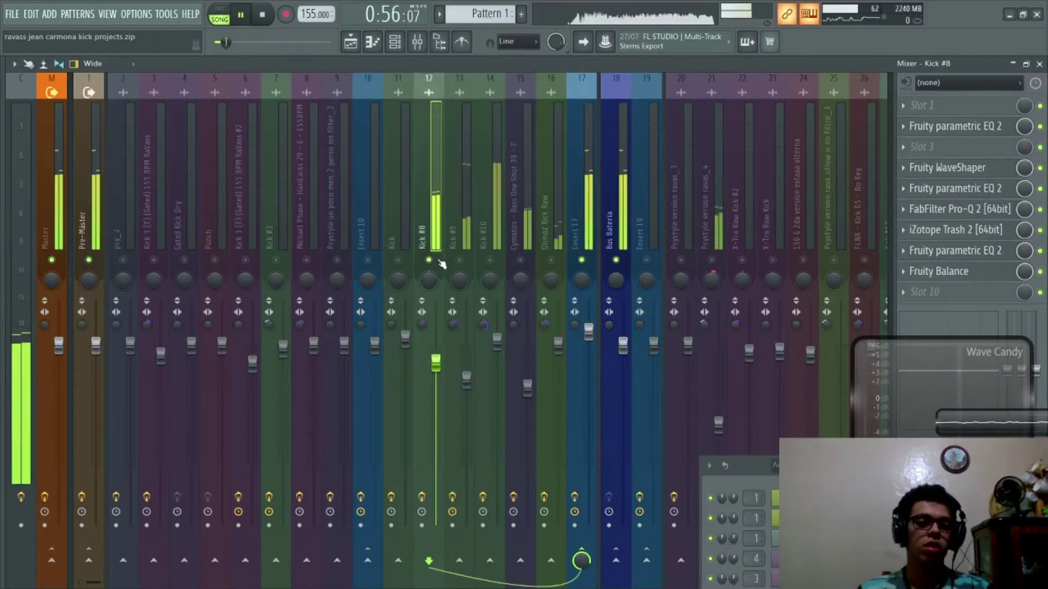
Step: Audition the Kick #8 mixer track with its whole effect chain bypassed, and re-enable the effects
key("space")
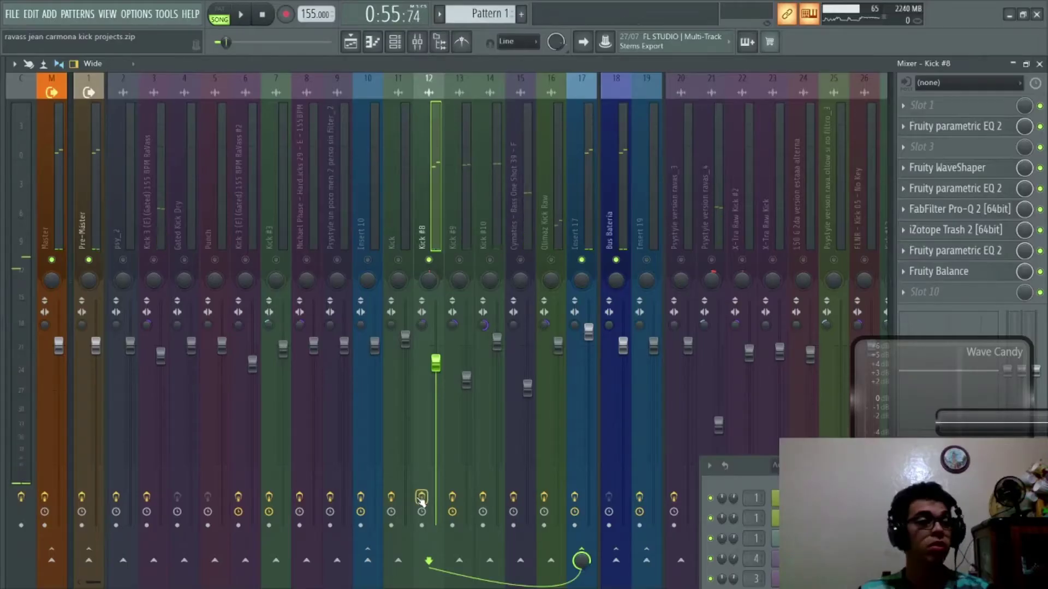
key("space")
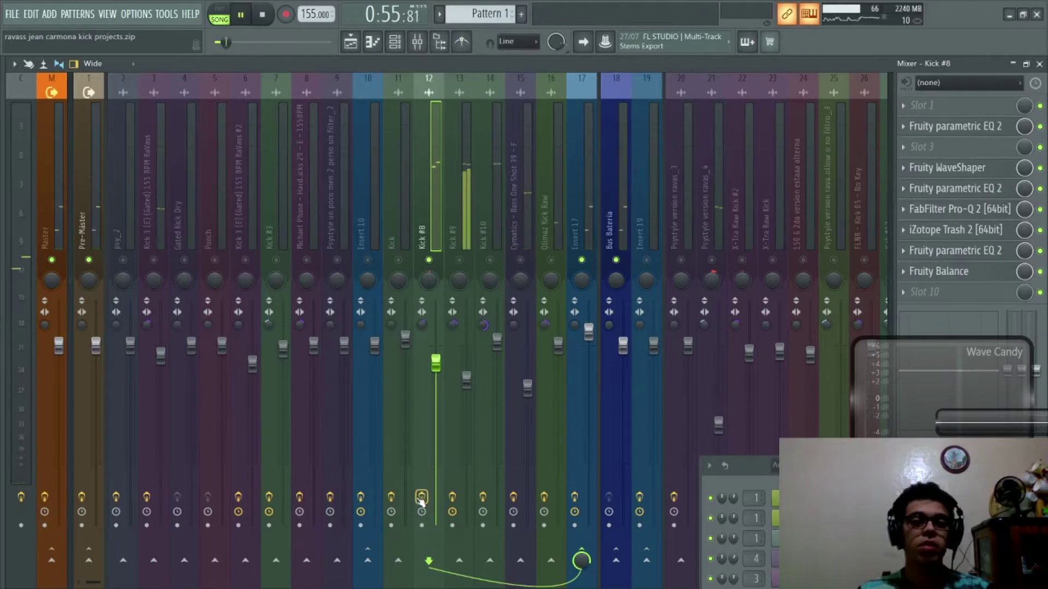
key("space")
key("space")
key("space")
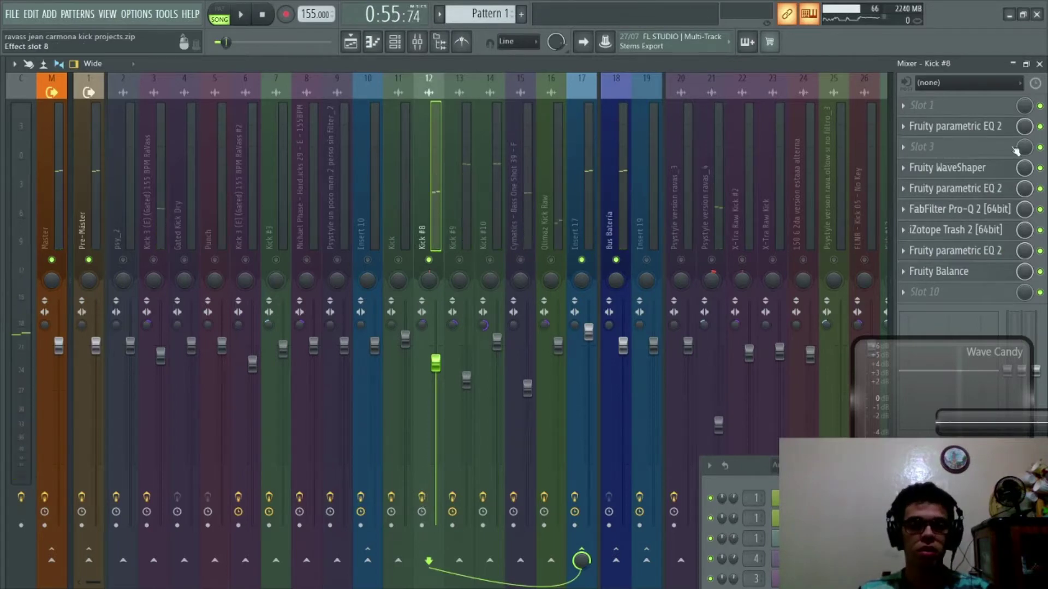
Step: Review the first Fruity parametric EQ 2, the Fruity WaveShaper and the parametric EQ 2 after it on Kick #8
left_click(989, 129)
left_click(989, 129)
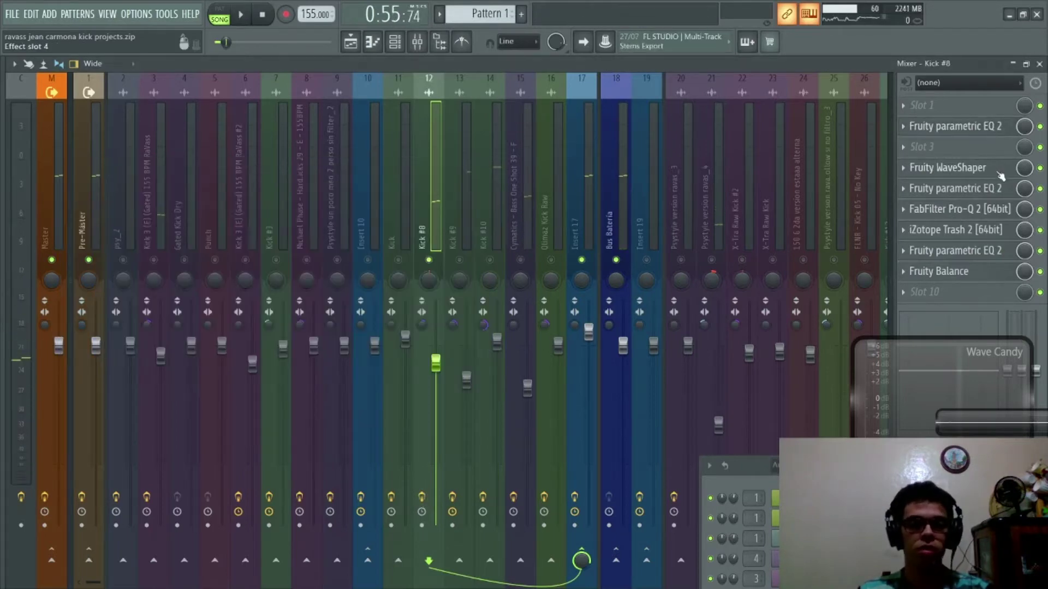
left_click(1001, 175)
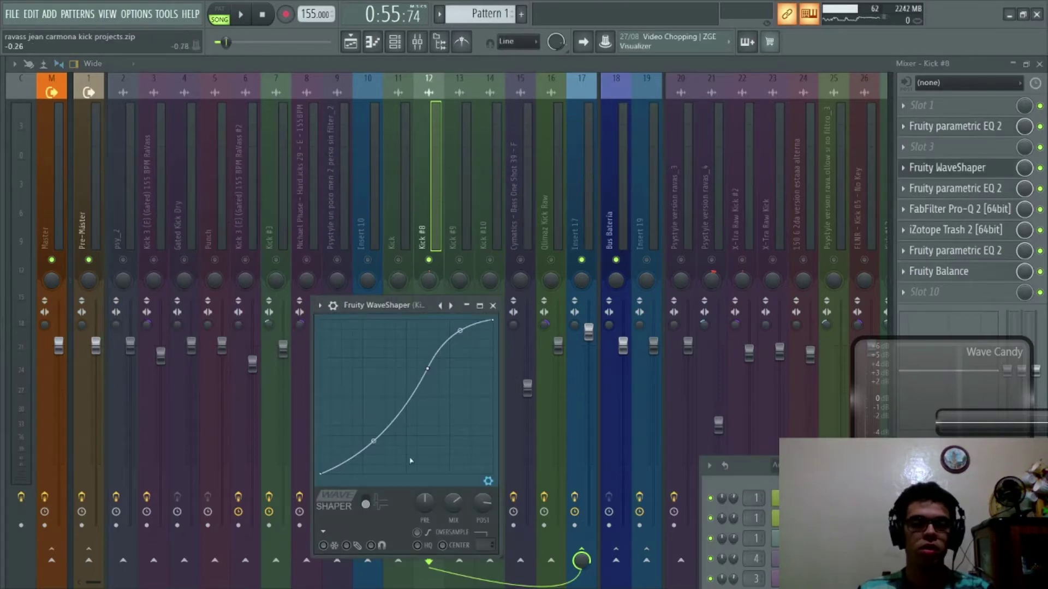
key("Escape")
left_click(1001, 193)
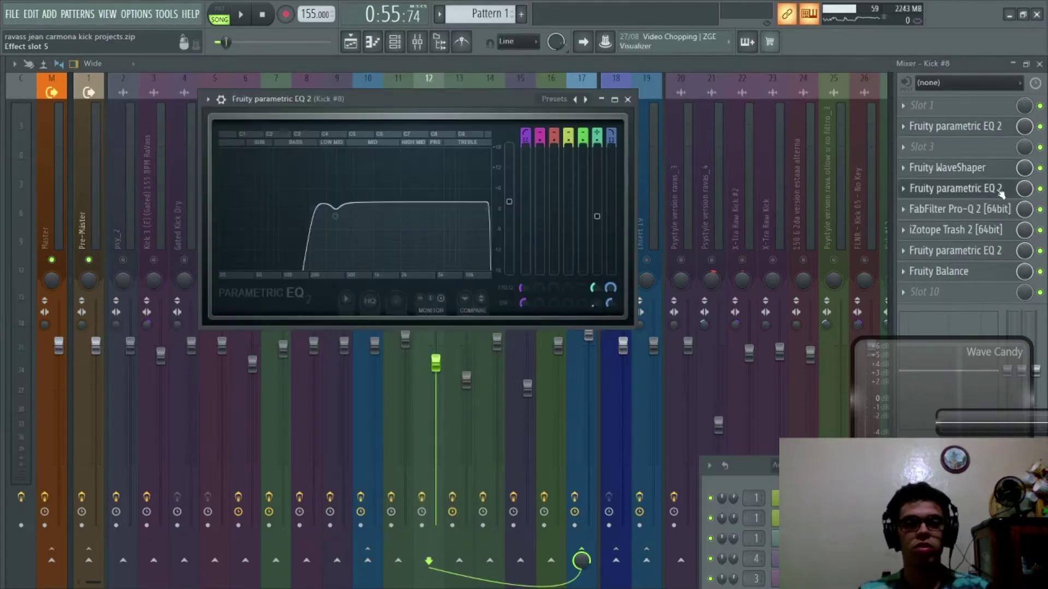
key("Escape")
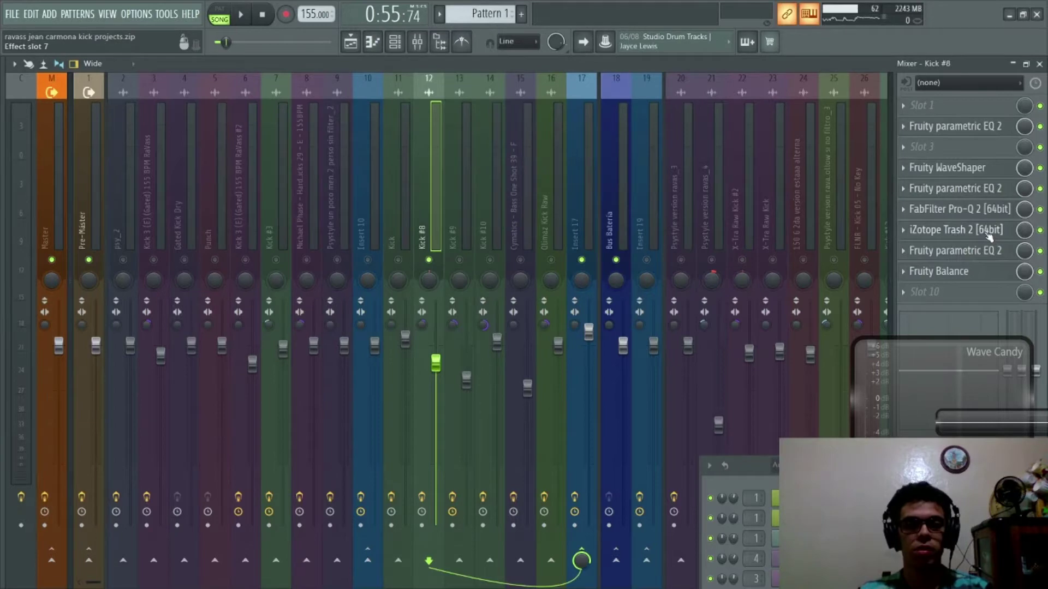
Step: Inspect iZotope Trash 2 on Kick #8 with its preset manager dismissed, and audition the parametric EQ 2 after it with its settings open
left_click(988, 231)
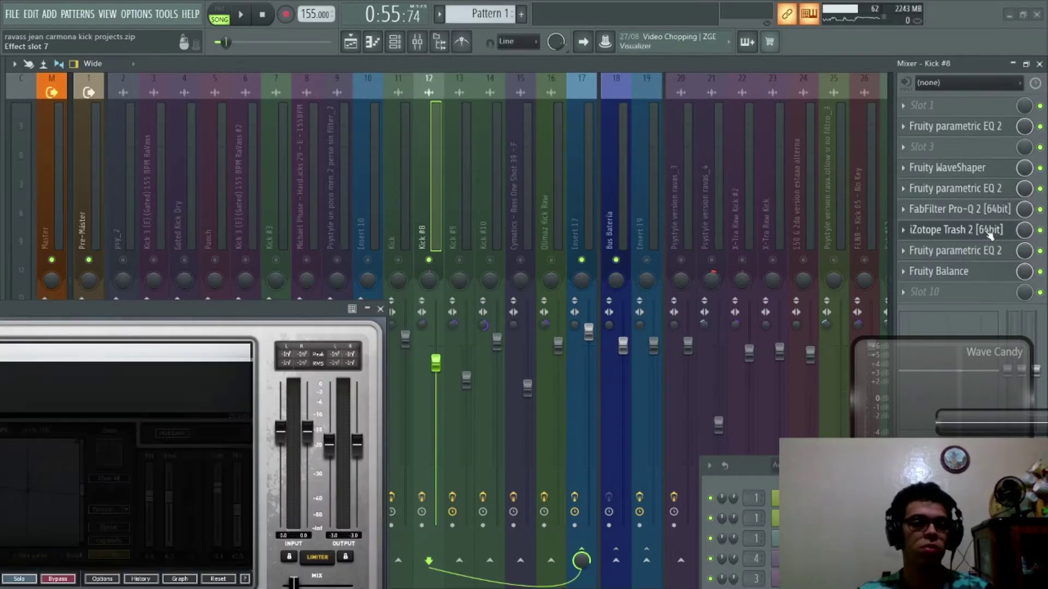
left_click_drag(188, 309, 510, 225)
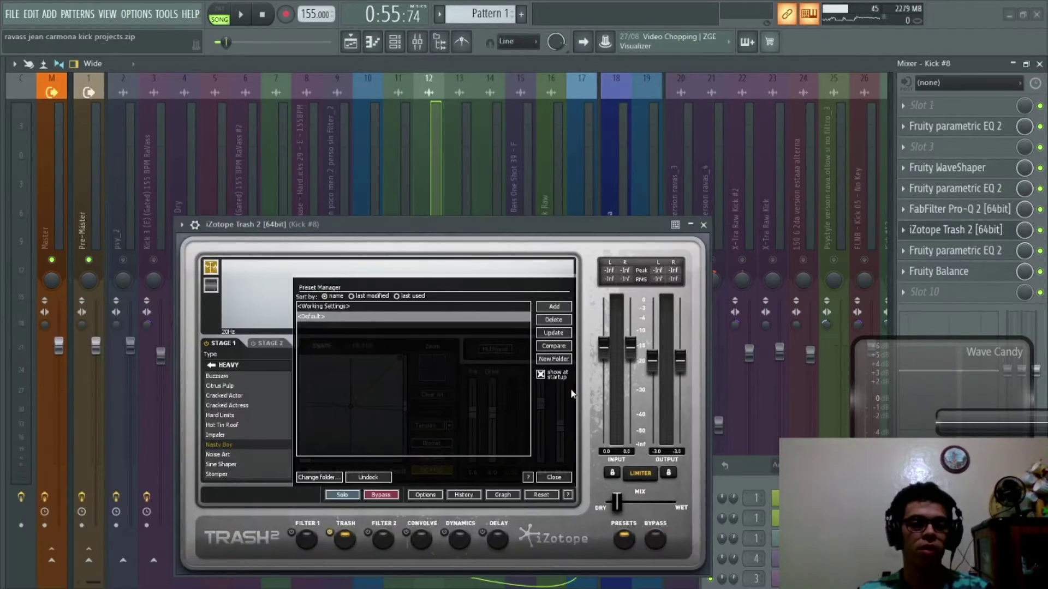
left_click(554, 479)
key("Escape")
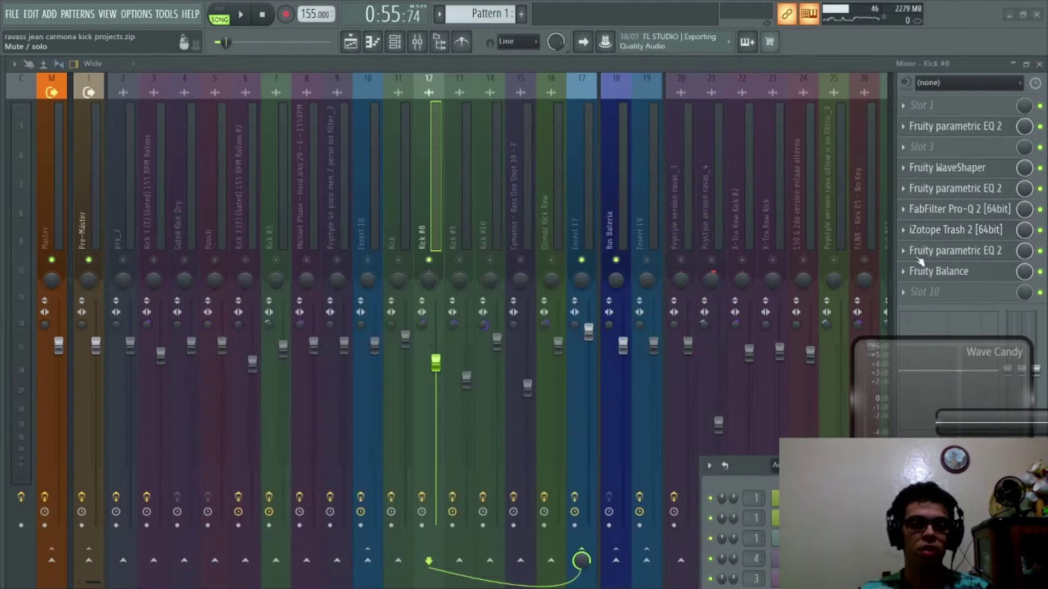
left_click(929, 253)
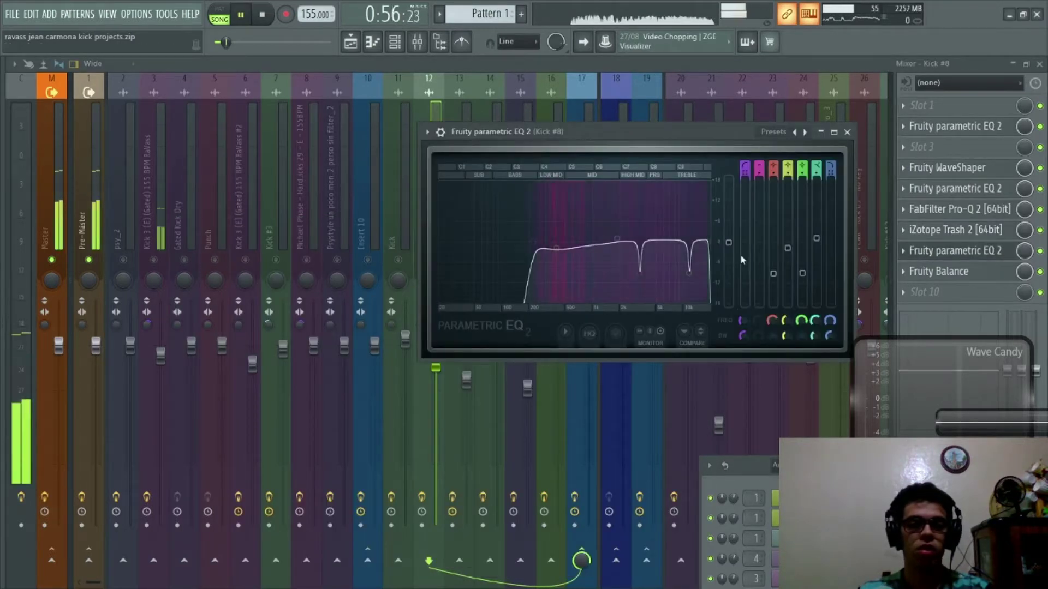
left_click(930, 251)
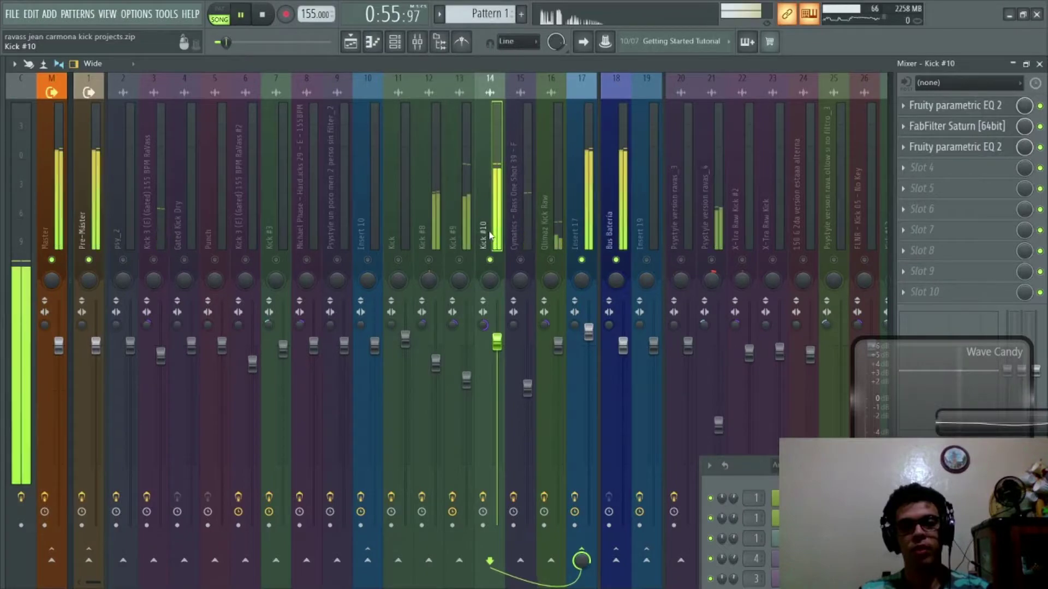
Step: Inspect FabFilter Saturn's settings on Kick #10, and open the enabled SPAN analyzer on the Master track
key("space")
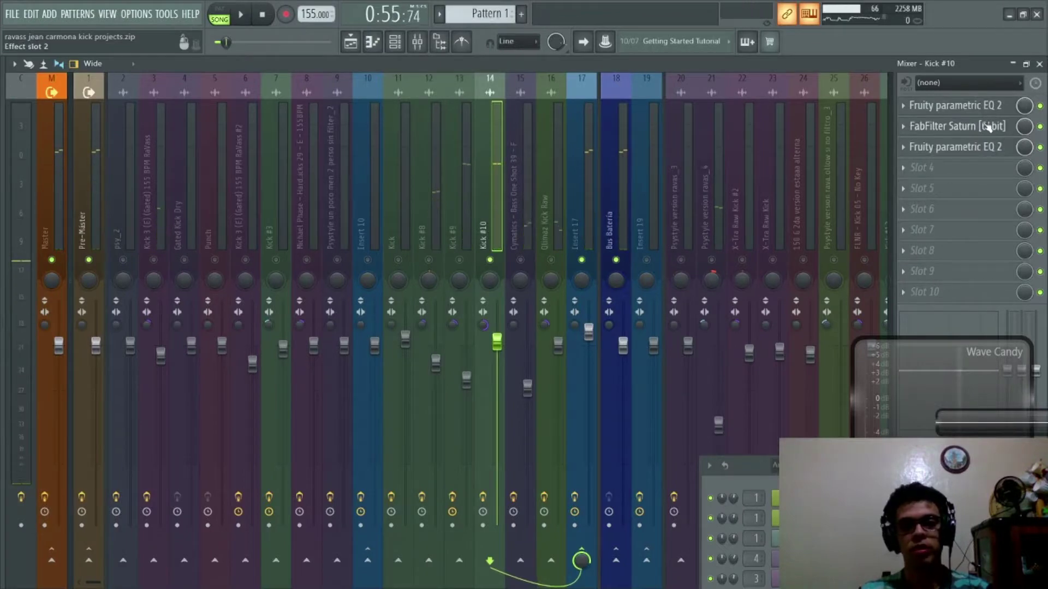
left_click(989, 127)
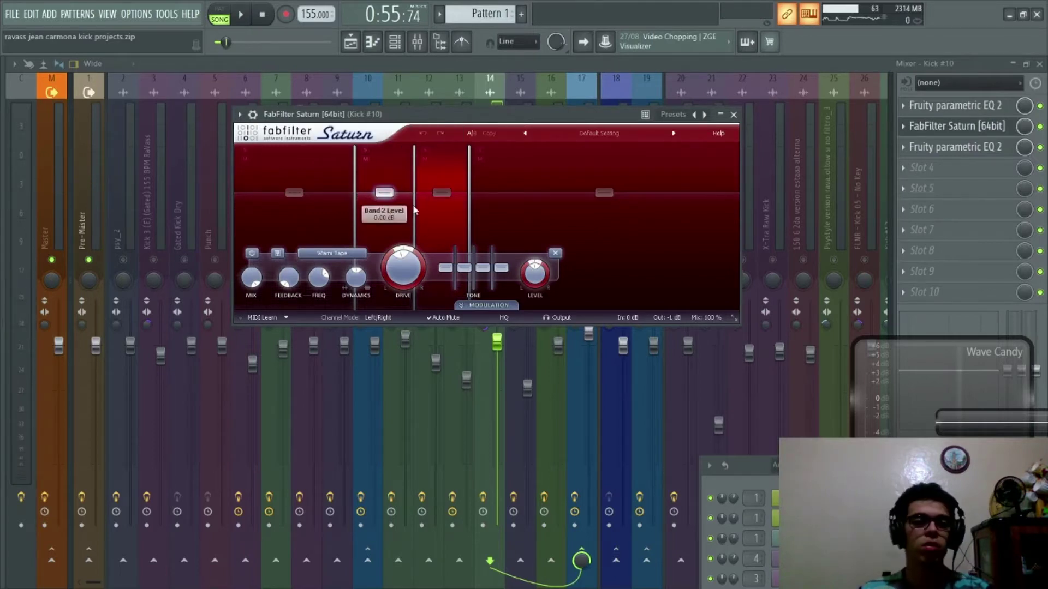
left_click(957, 126)
left_click(54, 180)
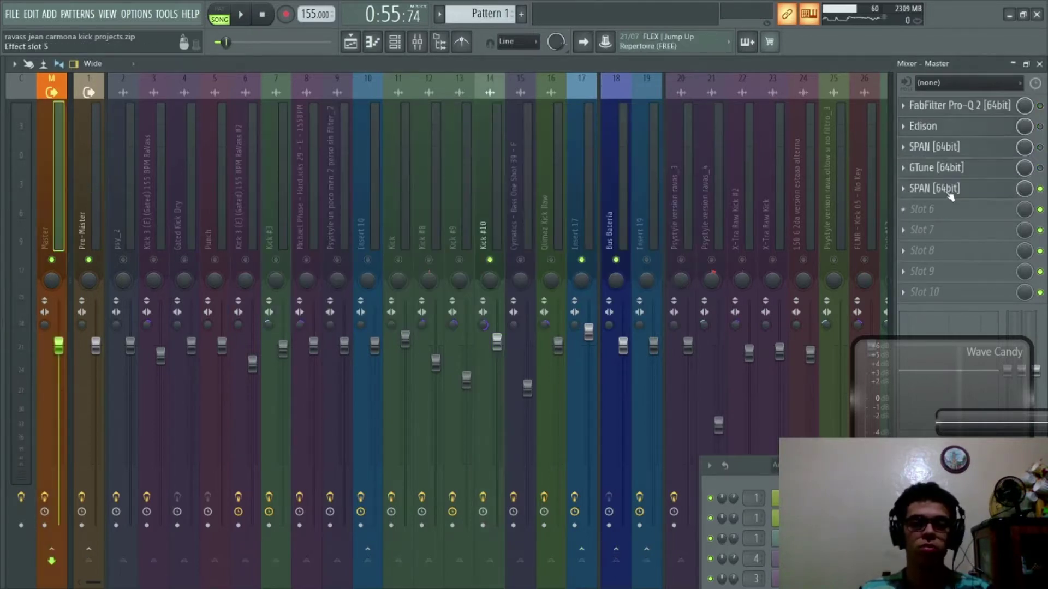
left_click(948, 192)
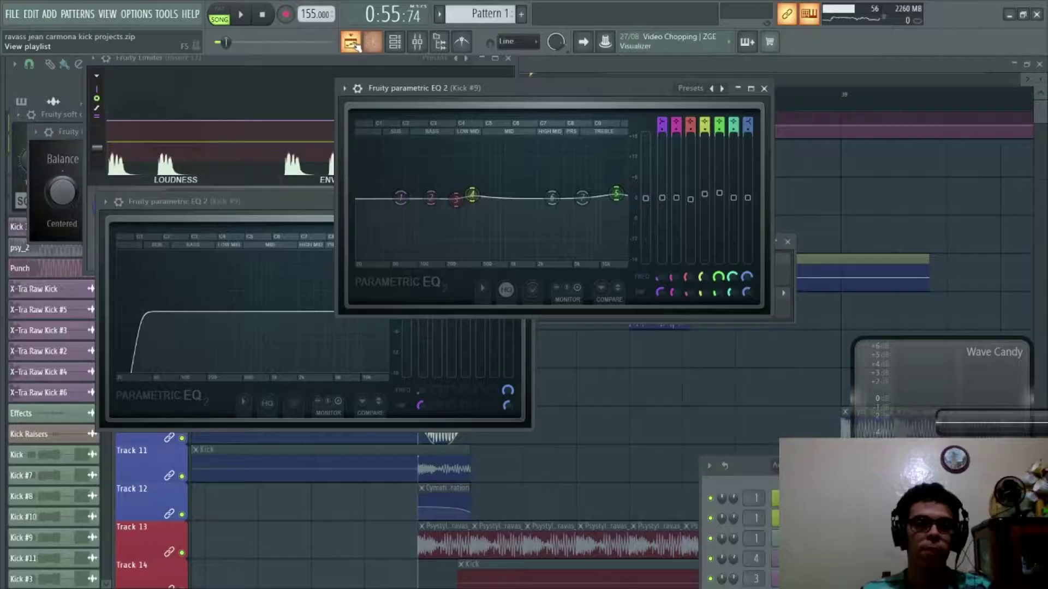
Step: Return to the mixer and audition Kick #10 and Kick #8 together with the Cymatics - Bass One Shot 39 - F track
left_click(416, 42)
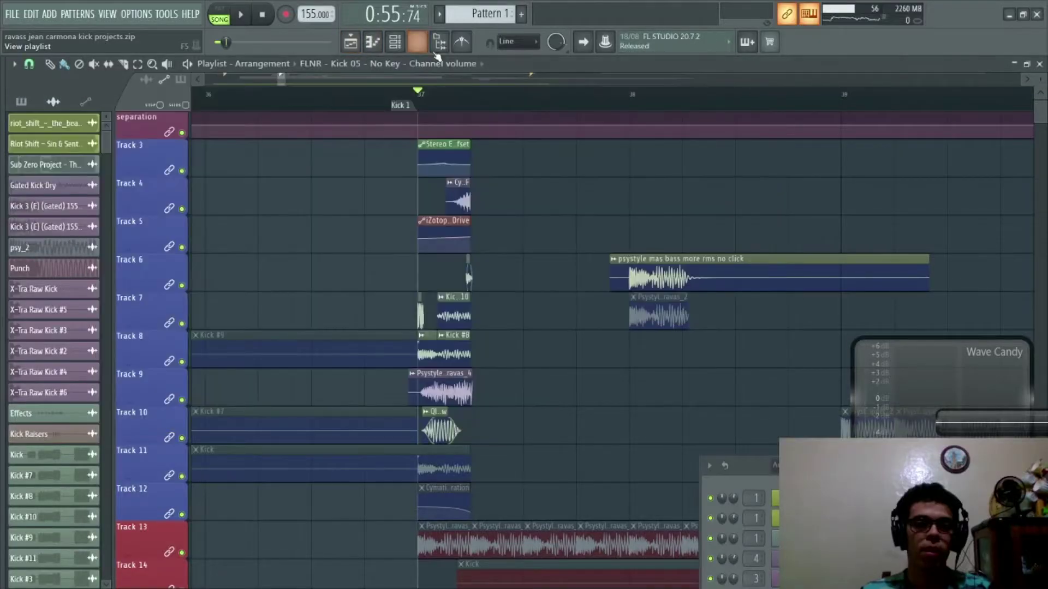
left_click(424, 46)
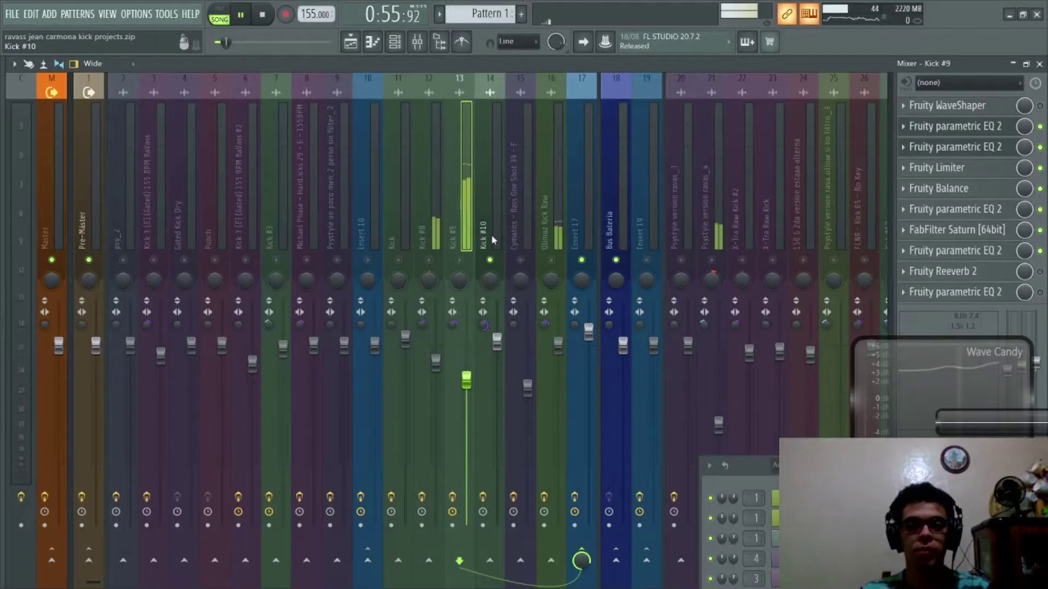
left_click(491, 234)
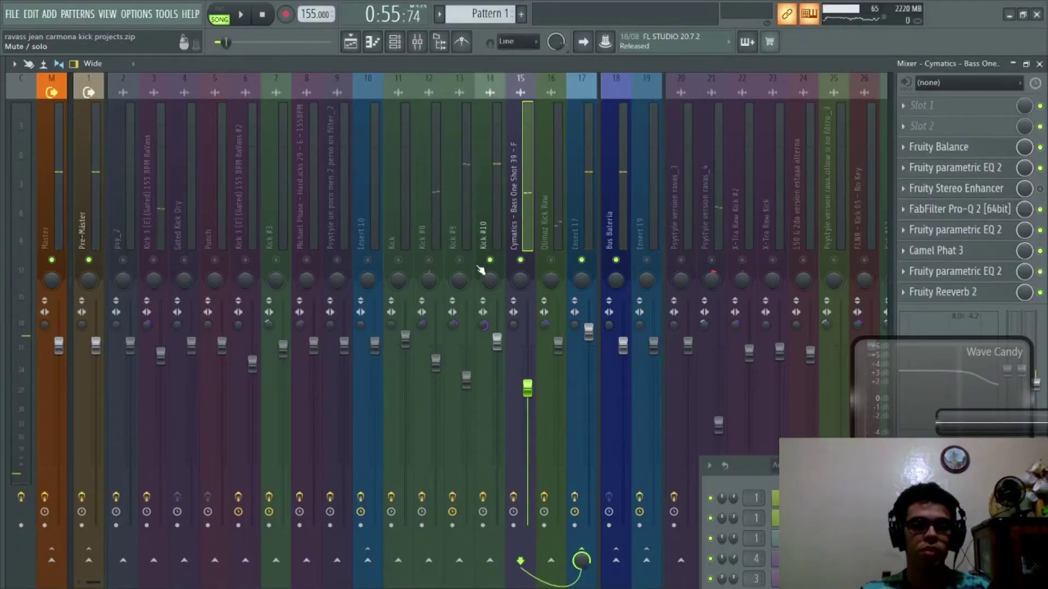
key("space")
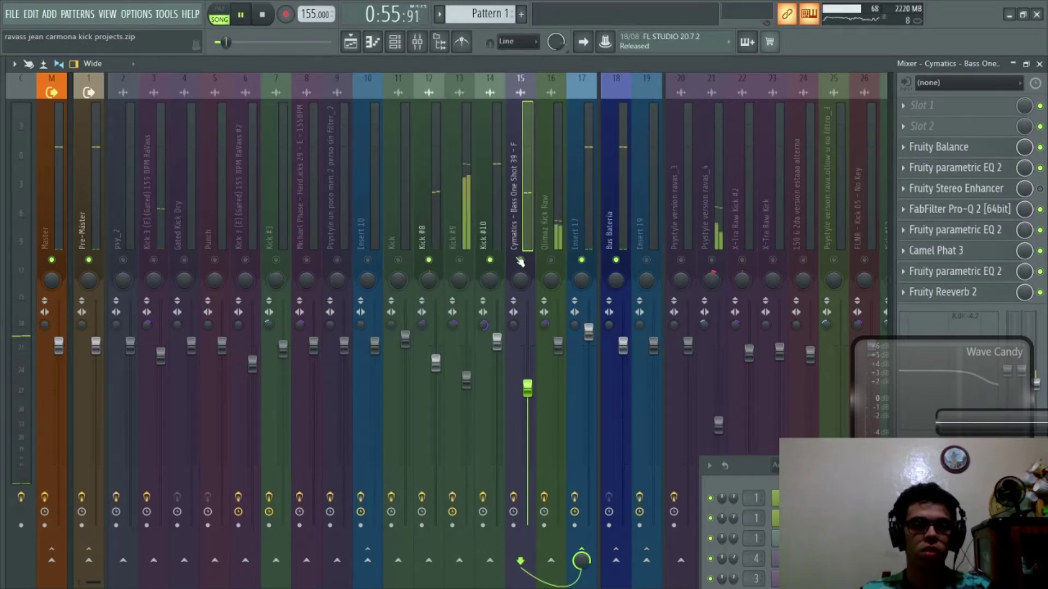
key("space")
Step: Solo playlist Track 4, which holds the Cymatics bass clip, and play it from the Kick 1 marker
key("F5")
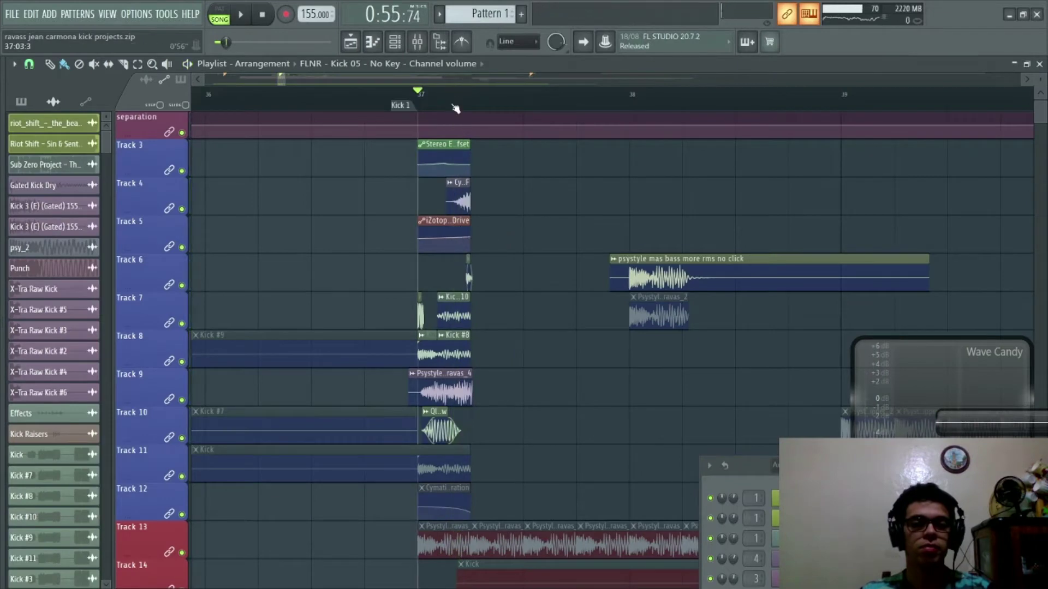
scroll(457, 104, "up", 3)
left_click(420, 48)
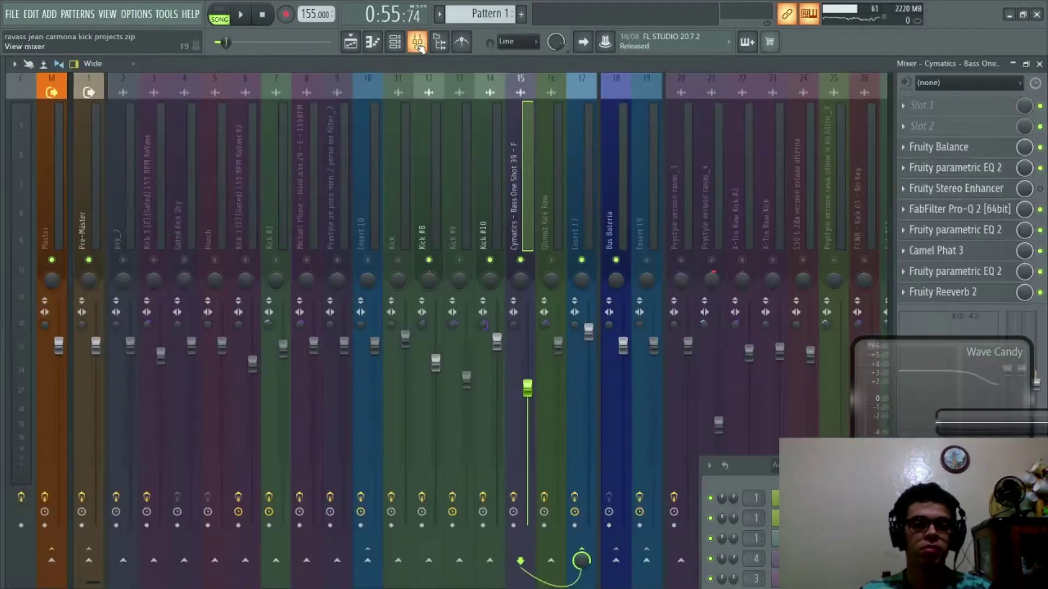
key("space")
key("F5")
key("space")
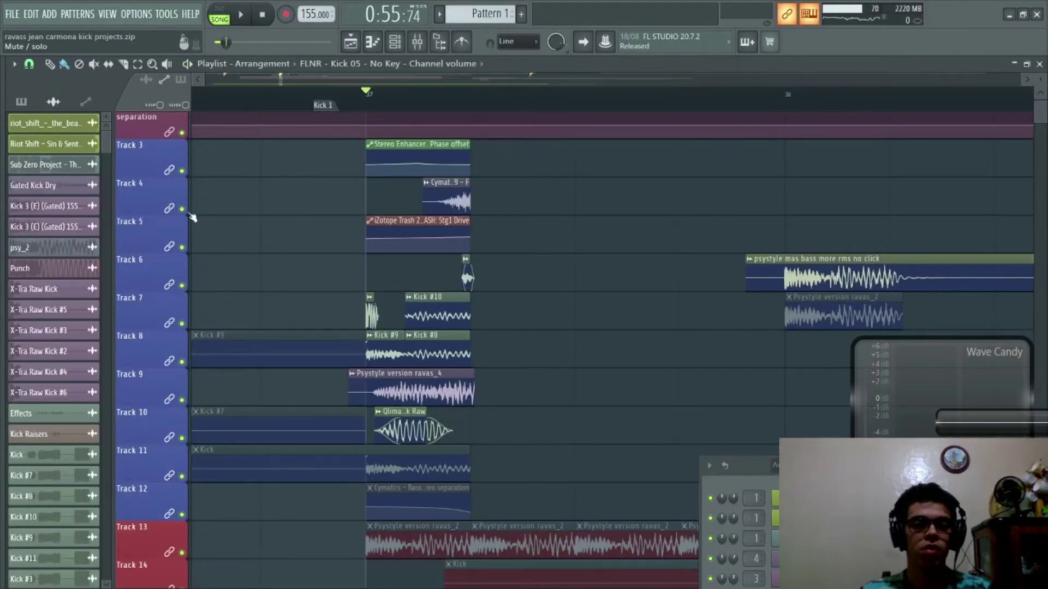
left_click(187, 214)
key("space")
key("space")
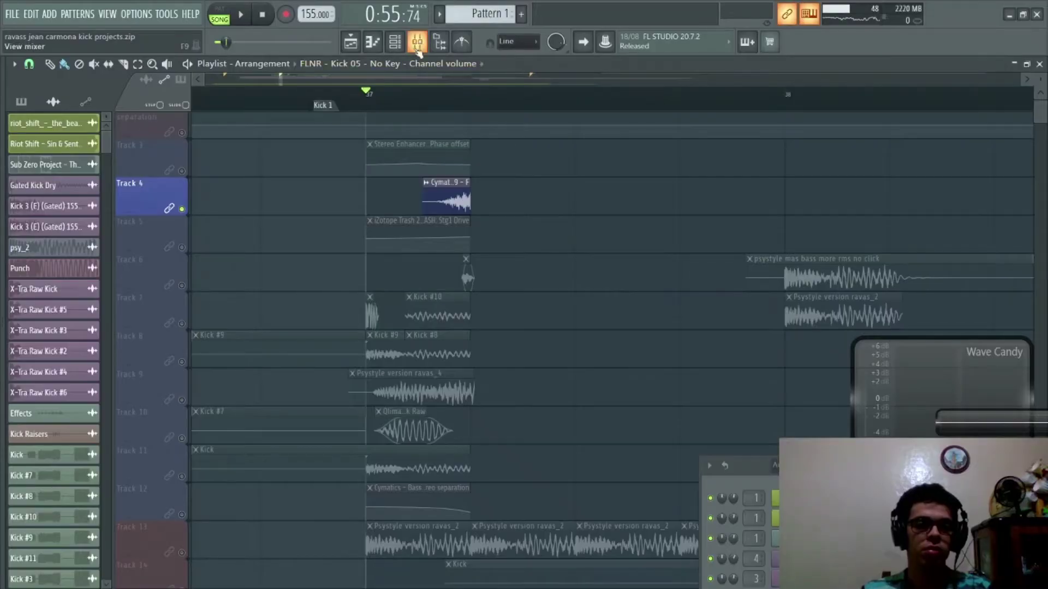
Step: Audition the Cymatics - Bass One Shot 39 - F mixer track with its effect chain bypassed, and re-enable the effects
left_click(418, 48)
key("space")
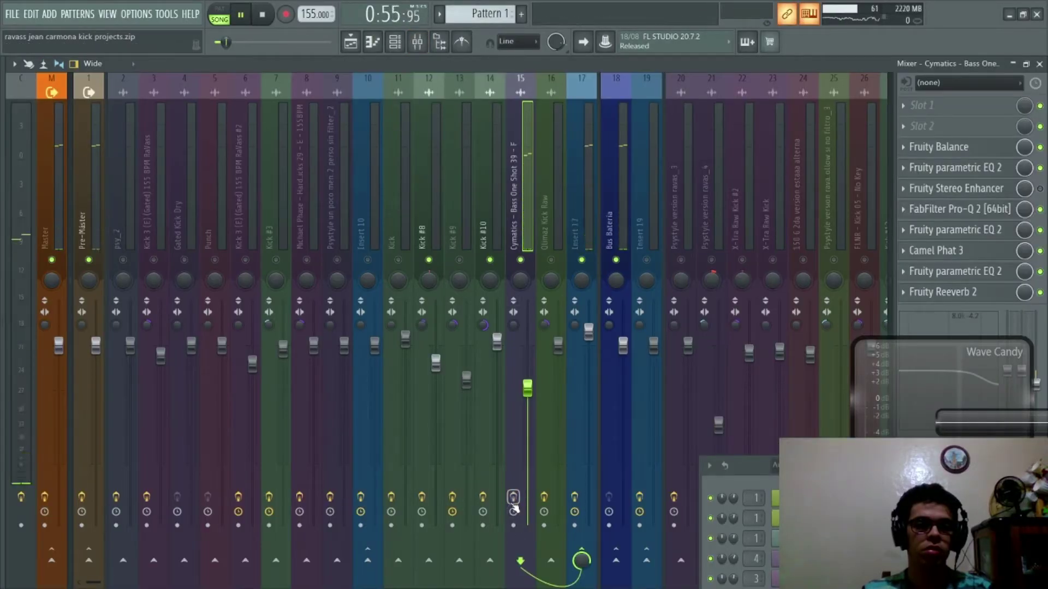
key("space")
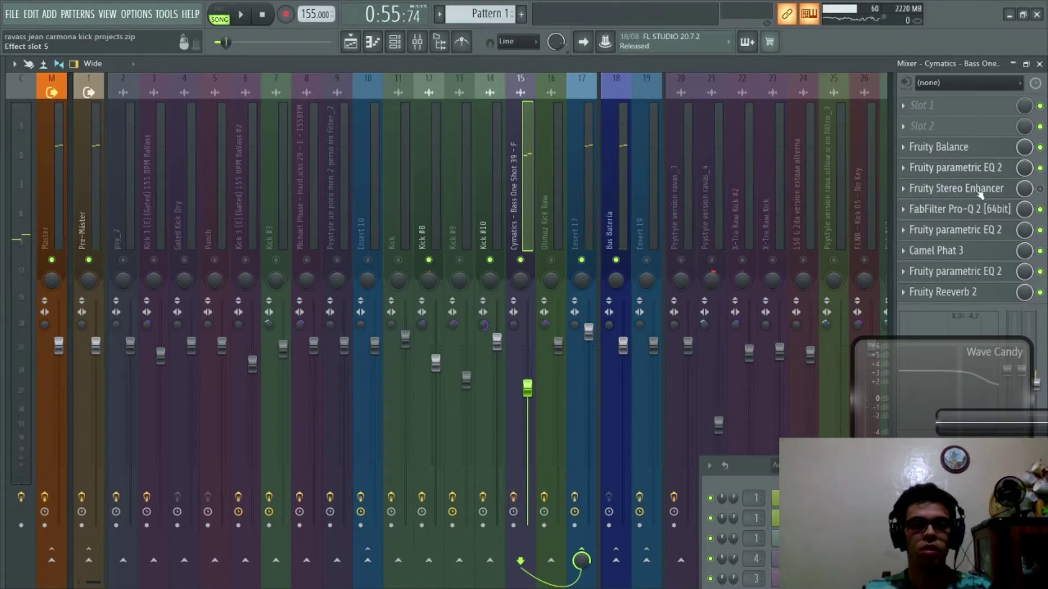
Step: Inspect FabFilter Pro-Q 2, the parametric EQ 2 after it and Camel Phat 3 on the Cymatics bass track while auditioning the sound
left_click(970, 218)
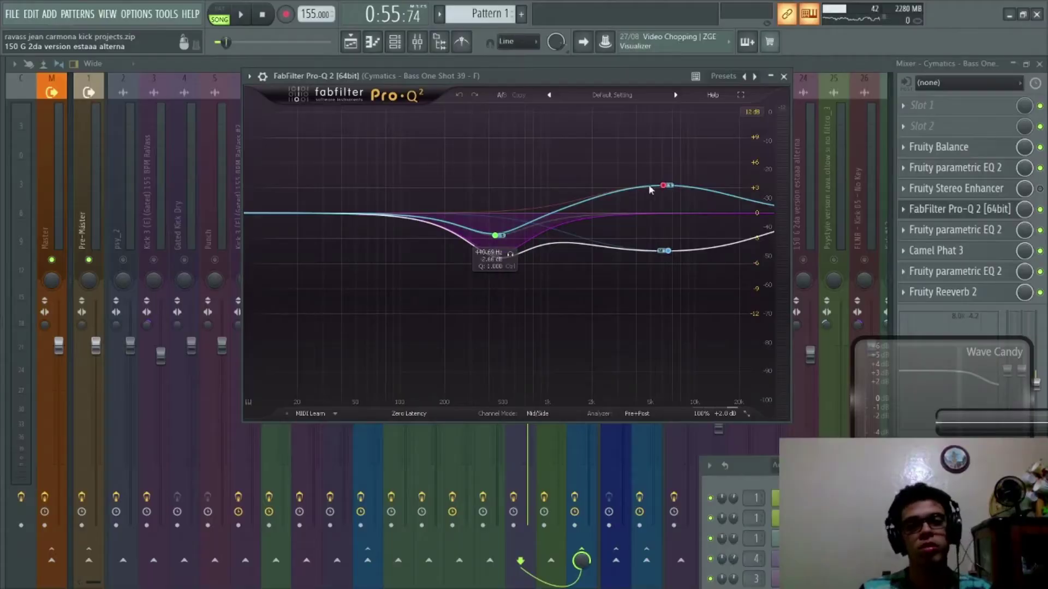
left_click(993, 229)
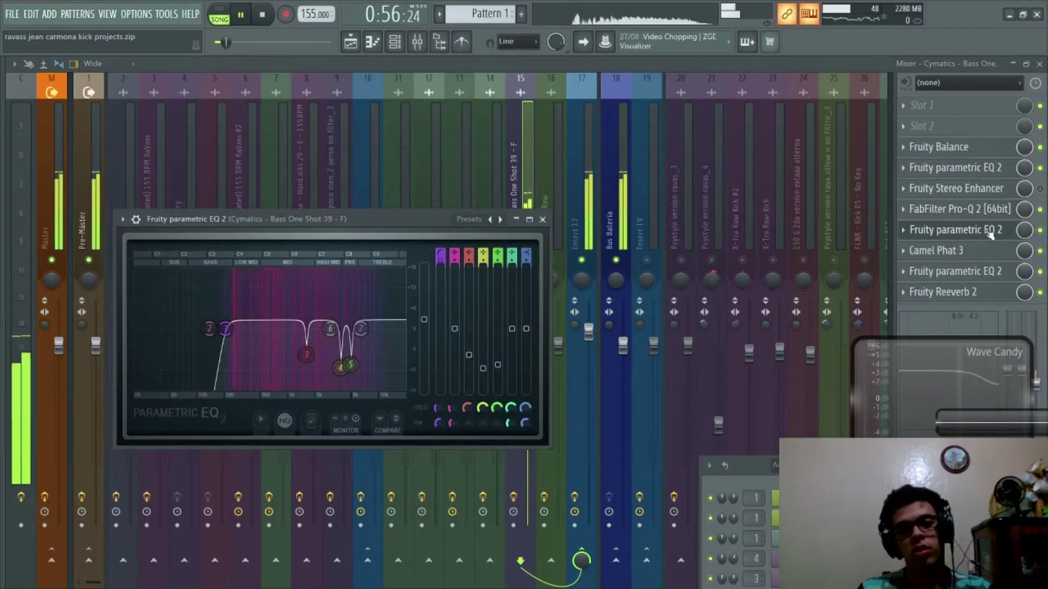
left_click(958, 251)
left_click(957, 251)
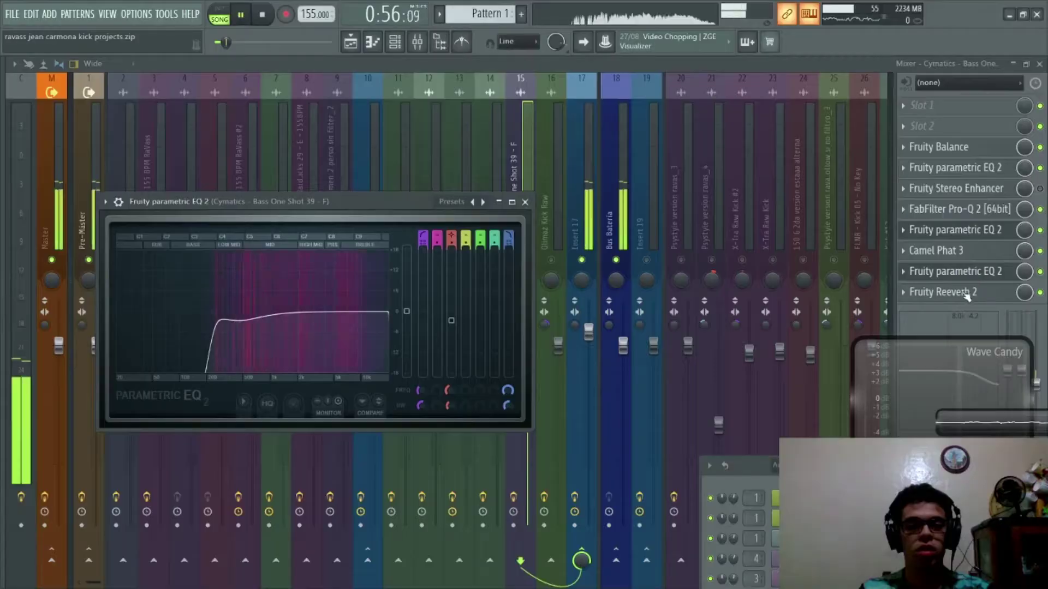
Step: Review the Fruity Reeverb 2 settings on the Cymatics bass track and close the plugin window
left_click(965, 295)
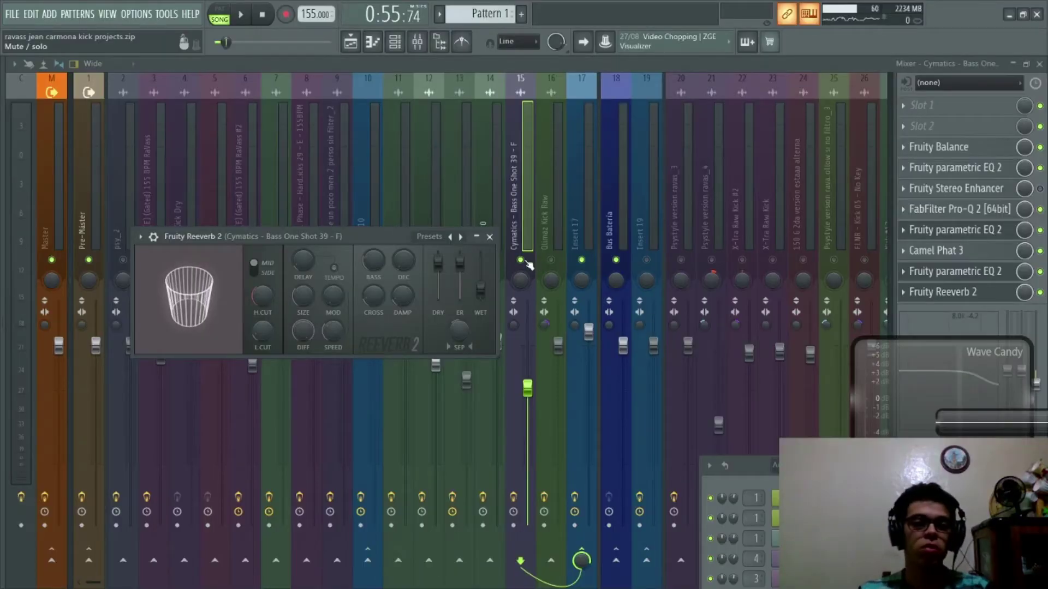
left_click_drag(353, 236, 635, 206)
key("Escape")
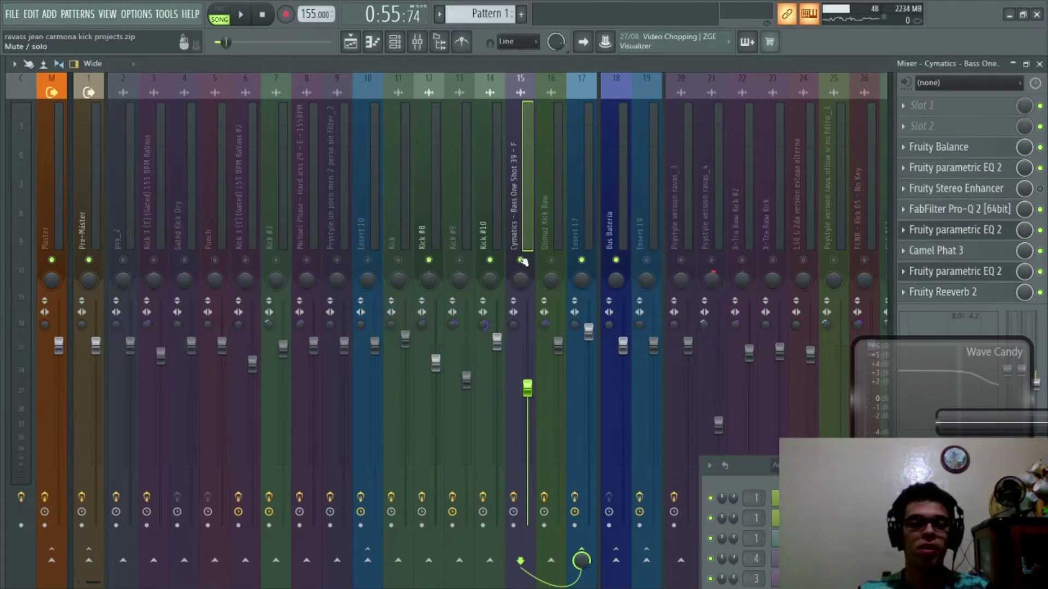
Step: Select the Qlimaz Kick Raw mixer track and stop the playback
left_click(581, 219)
left_click(559, 220)
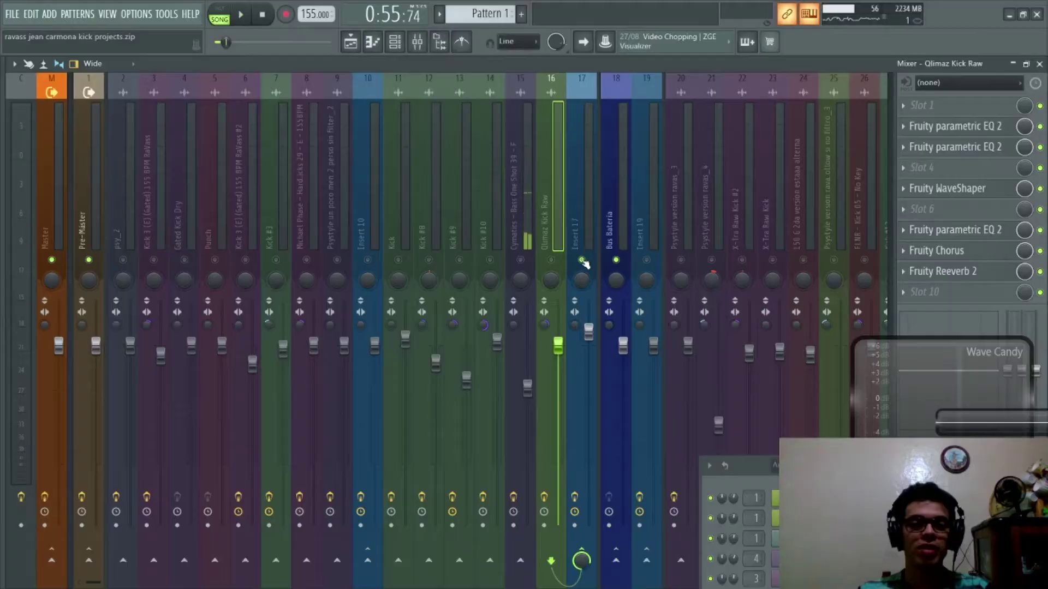
key("space")
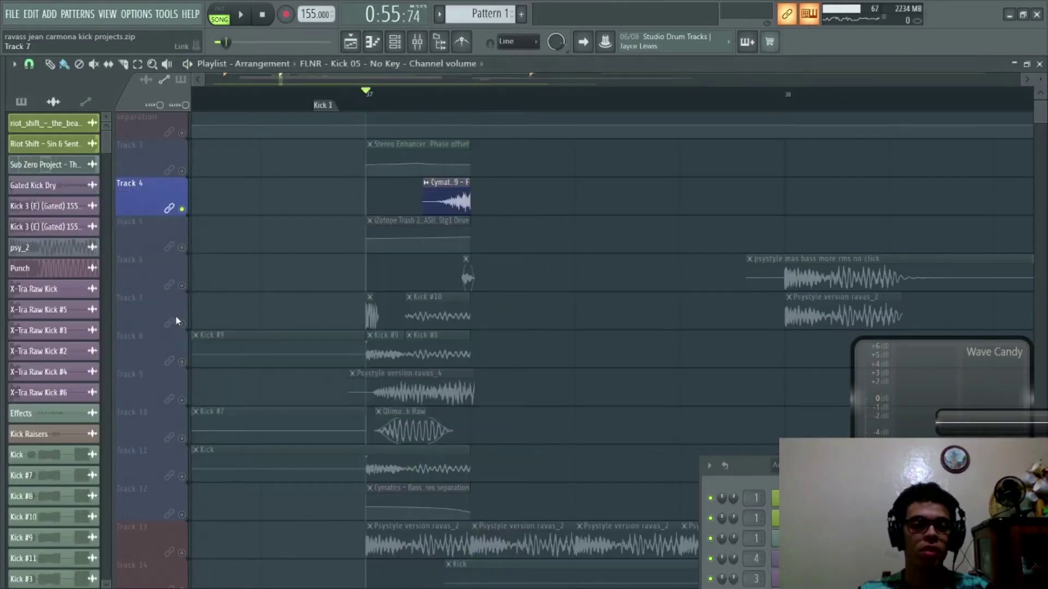
Step: Solo playlist Track 7, play it, and view the channel settings of its first short clip
right_click(175, 321)
left_click(184, 334)
left_click(182, 324, "ctrl")
left_click(182, 324, "ctrl")
key("space")
key("space")
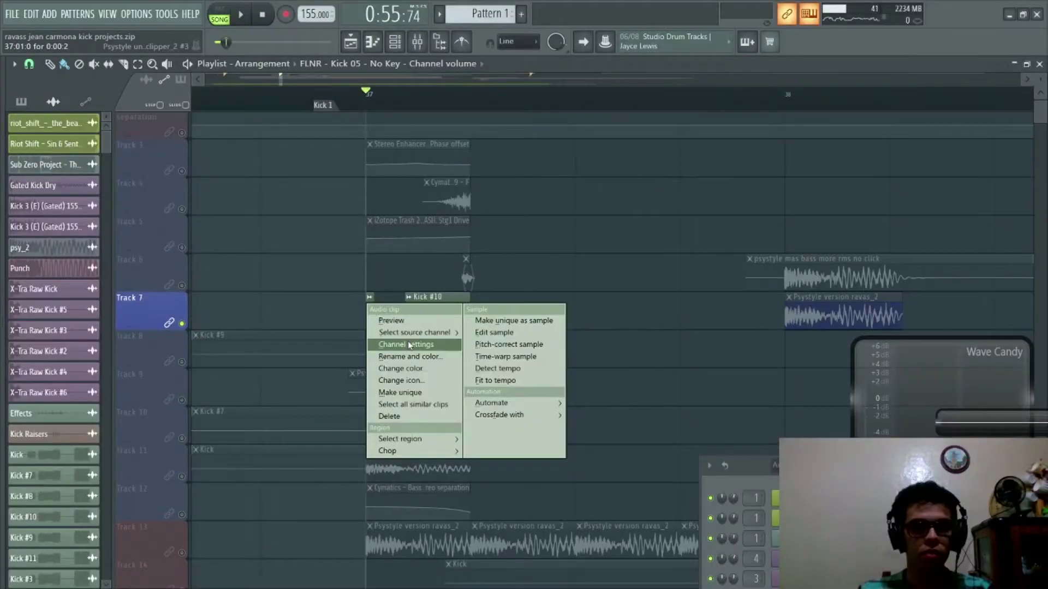
left_click(407, 342)
key("Escape")
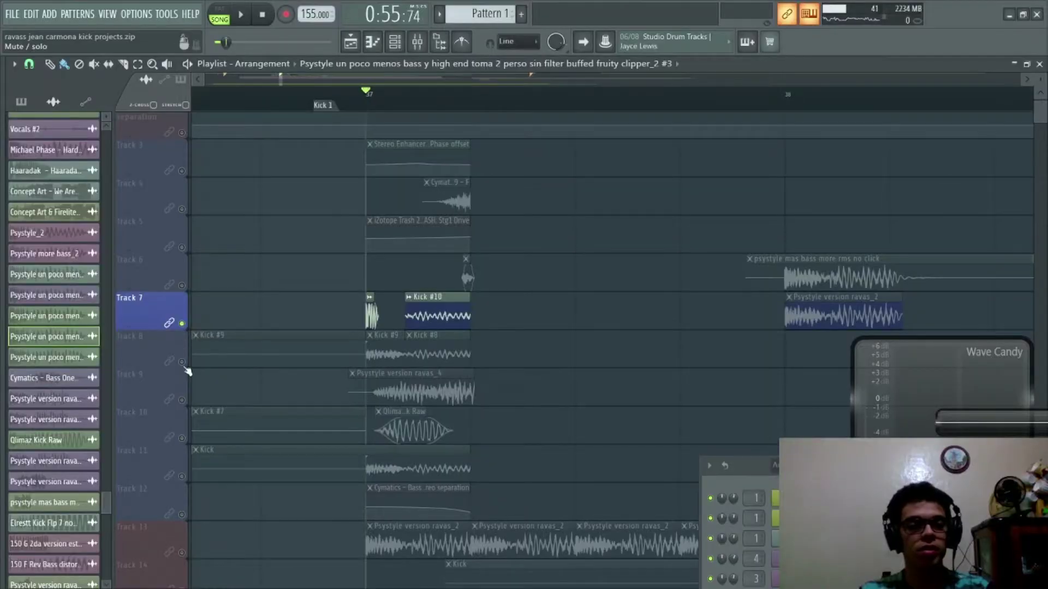
Step: Audition Track 8 and then Track 9 of Kick 1 in solo
left_click(179, 362)
key("space")
left_click(184, 394)
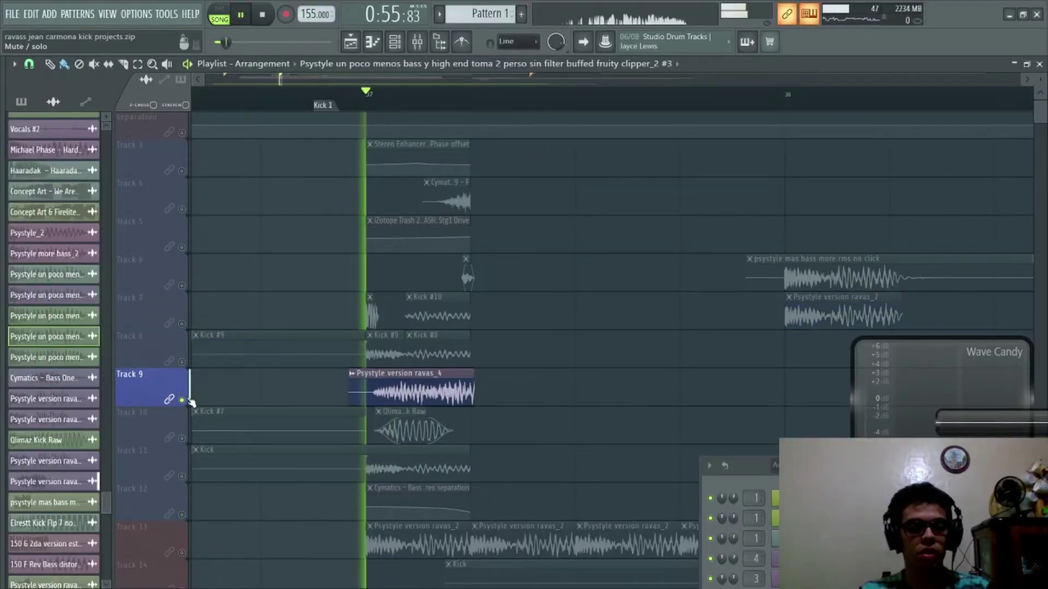
left_click(188, 400)
key("space")
Step: Compare the full kick with and without the Psystyle version ravas_4 clip on Track 9, and view that clip's channel settings
scroll(410, 328, "down", 1)
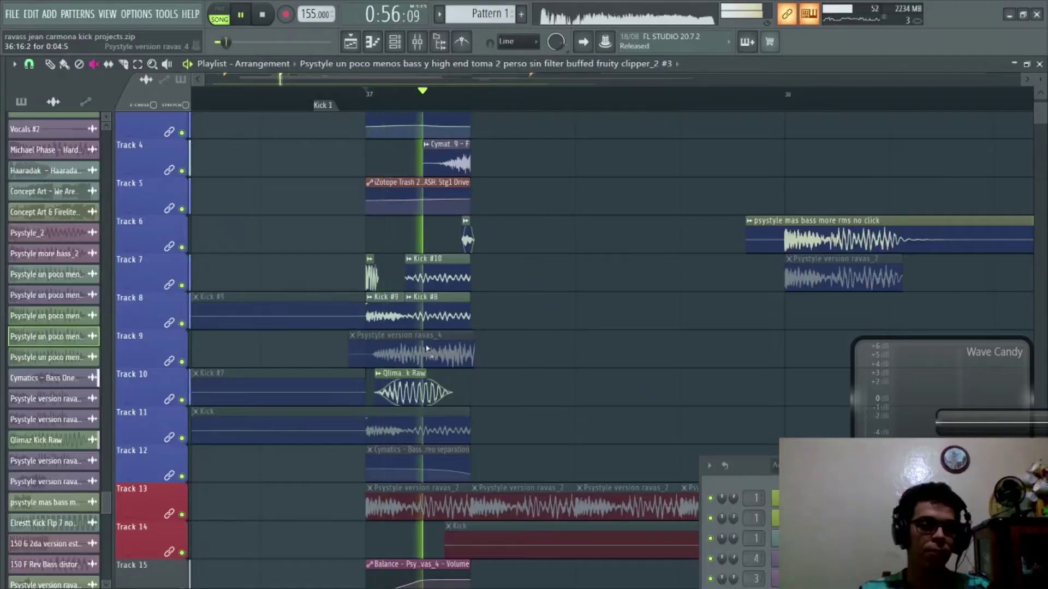
key("space")
key("space")
key("space")
key("space")
key("space")
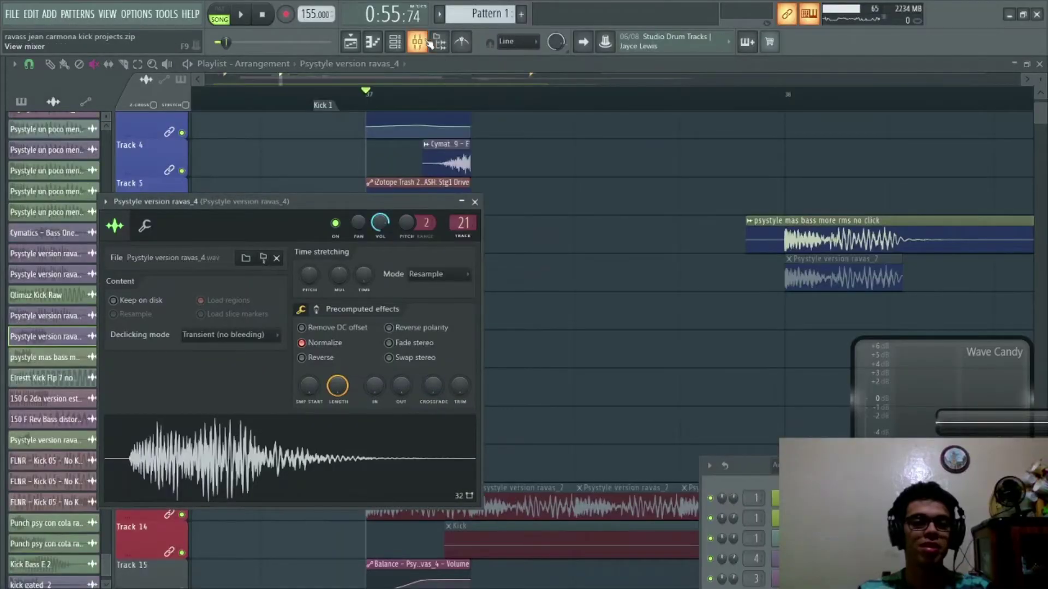
Step: Inspect the second Fruity parametric EQ 2 on the Psystyle version ravas_4 mixer track during playback, and close the open windows
left_click(430, 43)
key("space")
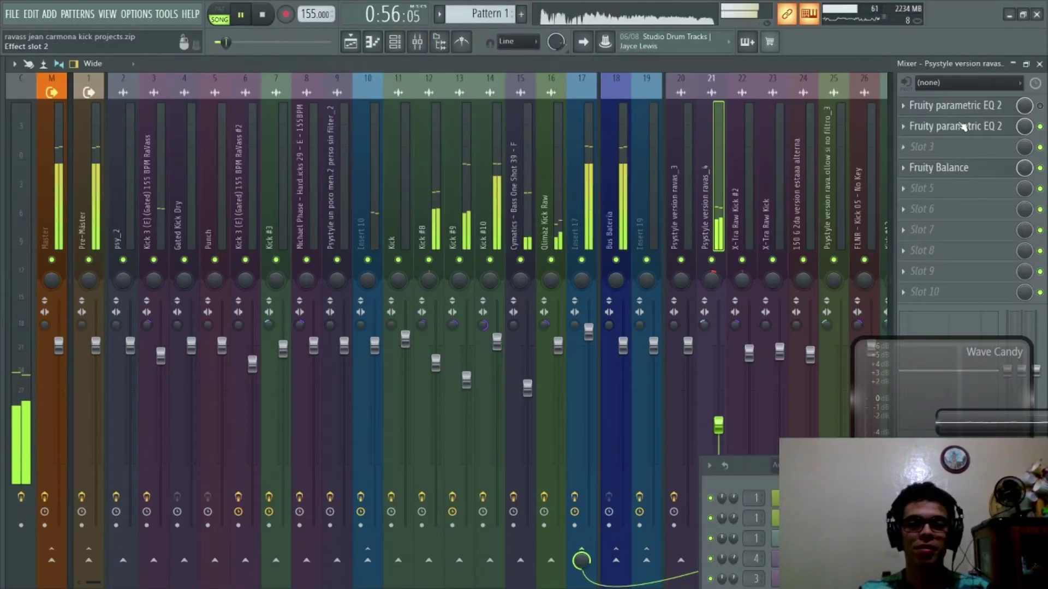
left_click(966, 127)
key("space")
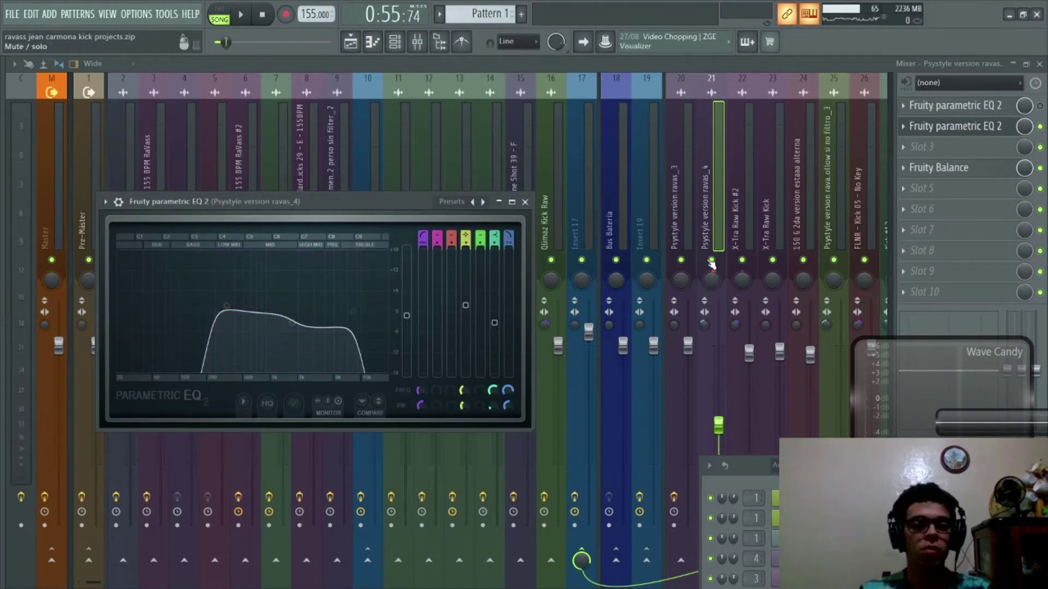
key("Escape")
key("Escape")
key("Escape")
Step: Stop the playback, find the Kick gated marker in the playlist, place the playhead there and bring its layers into view
scroll(567, 273, "down", 3)
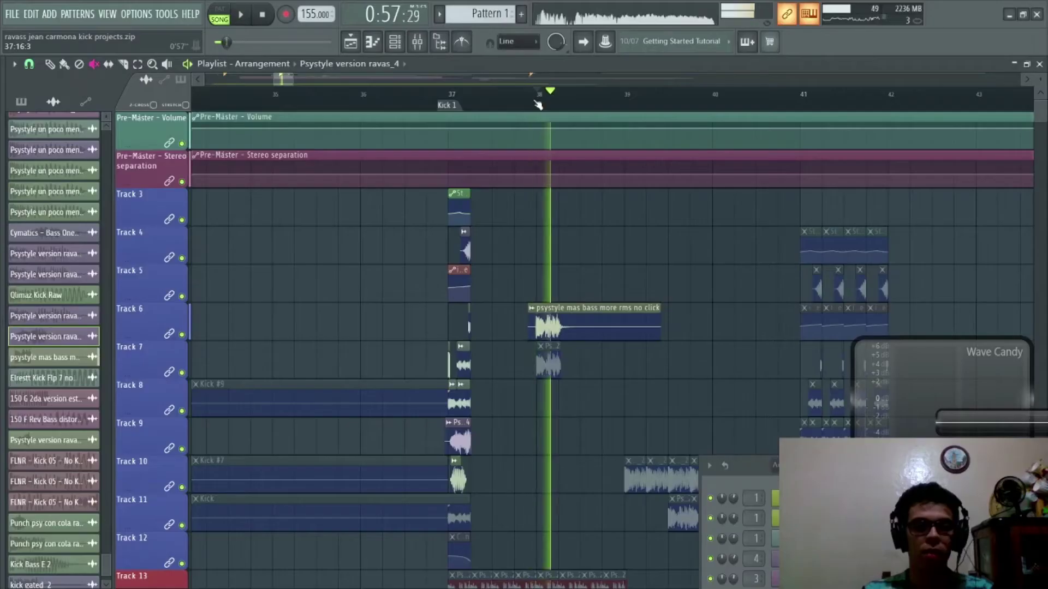
key("space")
scroll(529, 221, "down", 5)
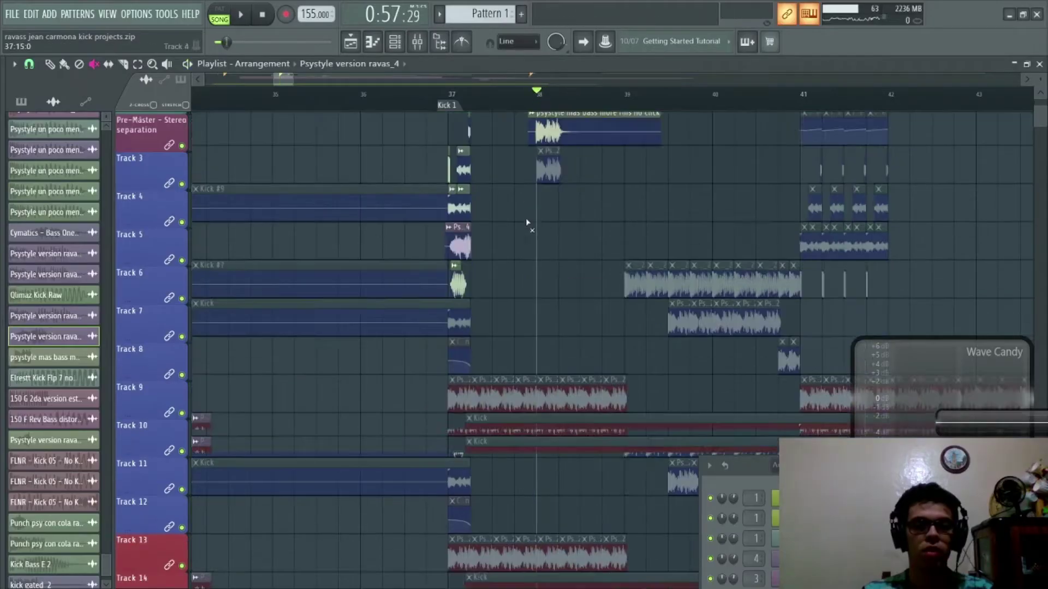
scroll(534, 218, "down", 5)
scroll(524, 210, "down", 6)
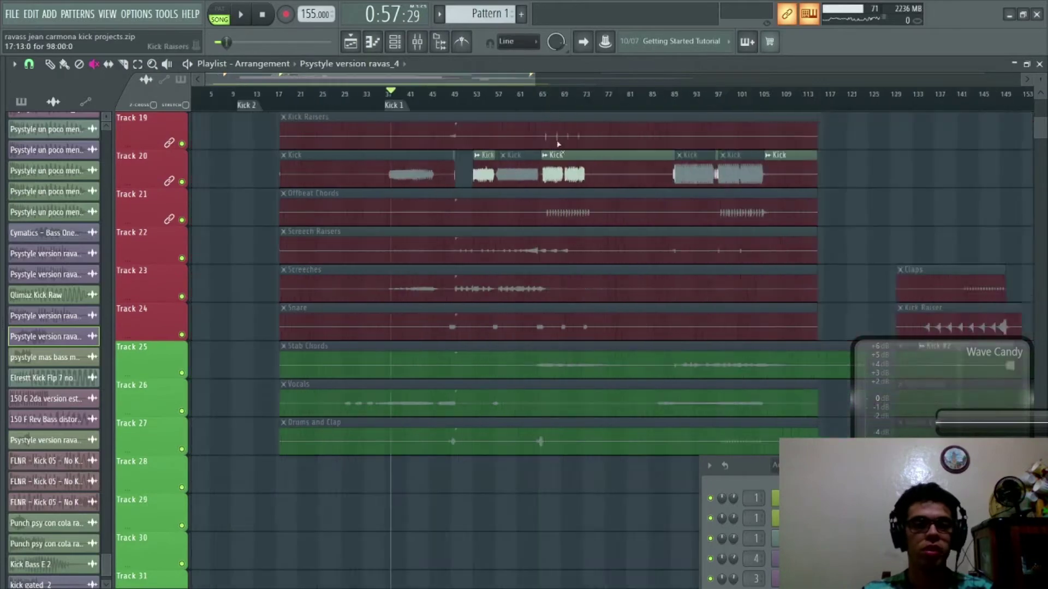
scroll(511, 198, "up", 5)
scroll(518, 197, "up", 7)
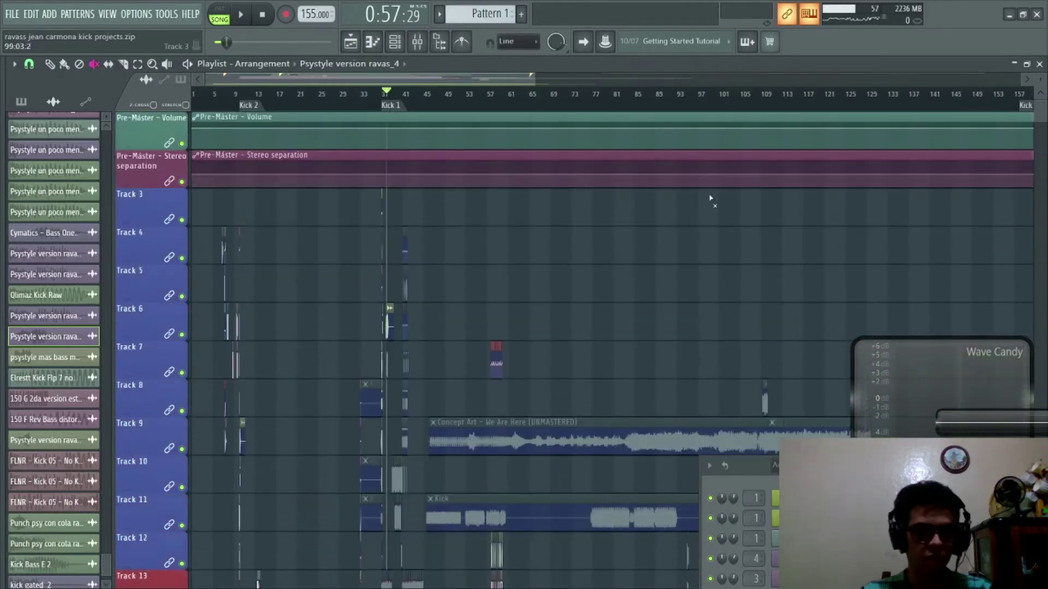
scroll(710, 199, "down", 3)
scroll(622, 103, "up", 6)
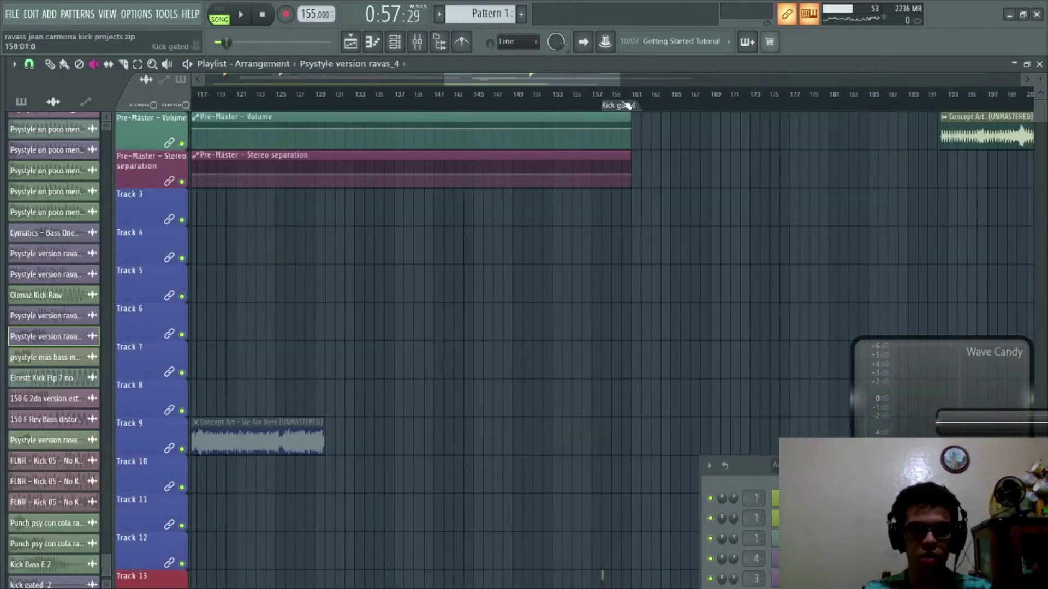
scroll(589, 171, "down", 11)
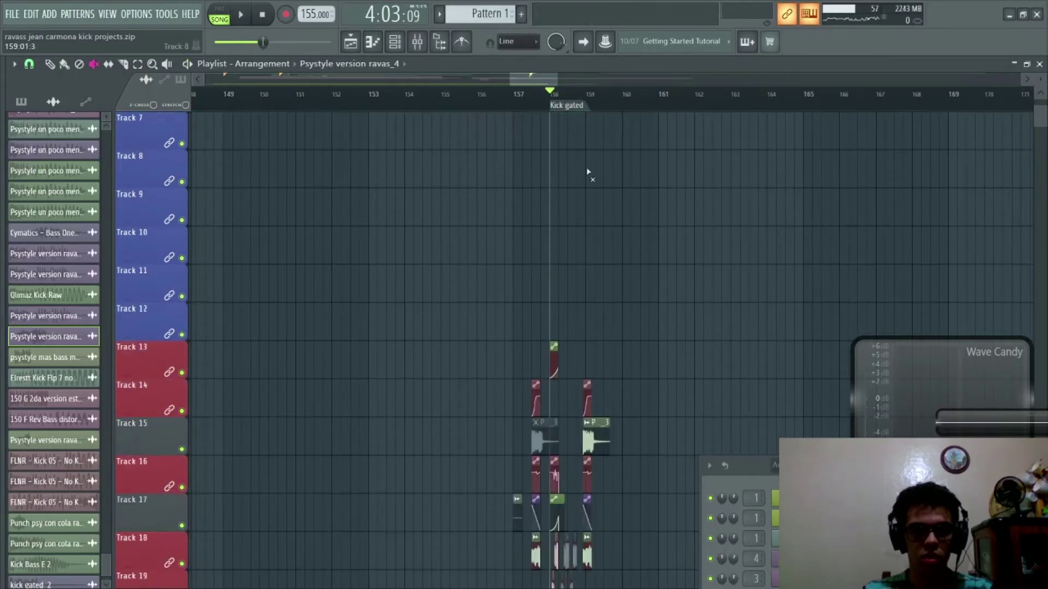
scroll(566, 106, "up", 5)
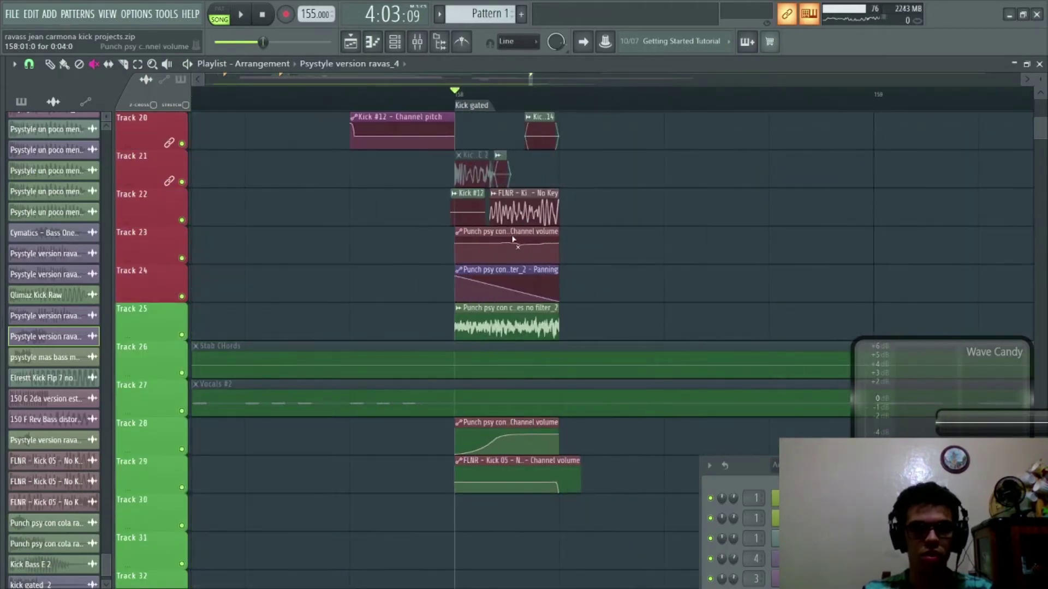
scroll(513, 234, "up", 3)
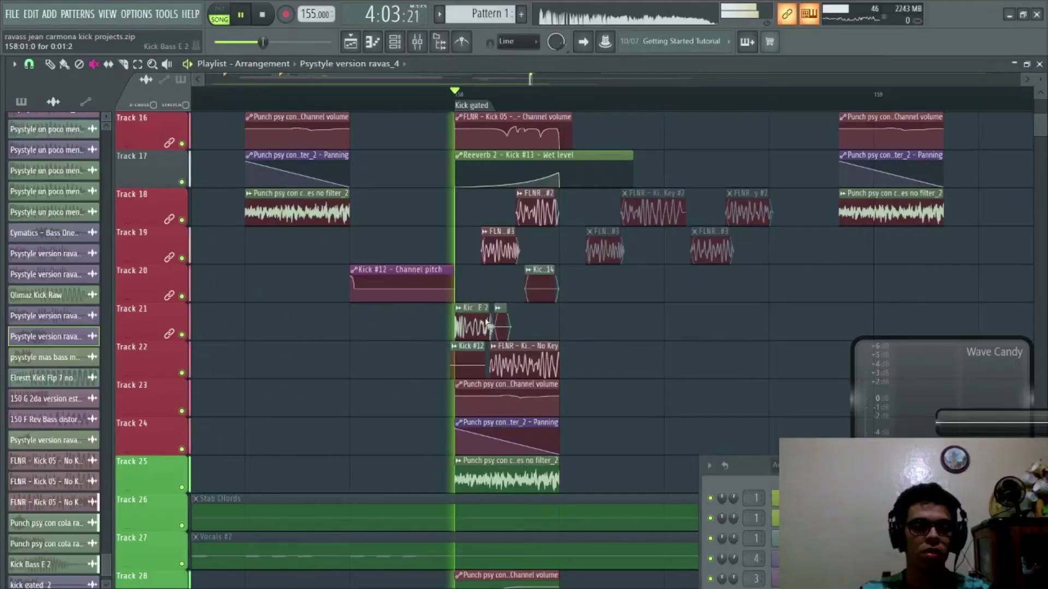
Step: Audition the gated kick and mute the Kick Bass E 2 clip on Track 21 and the FLNR No Key clip on Track 22
key("space")
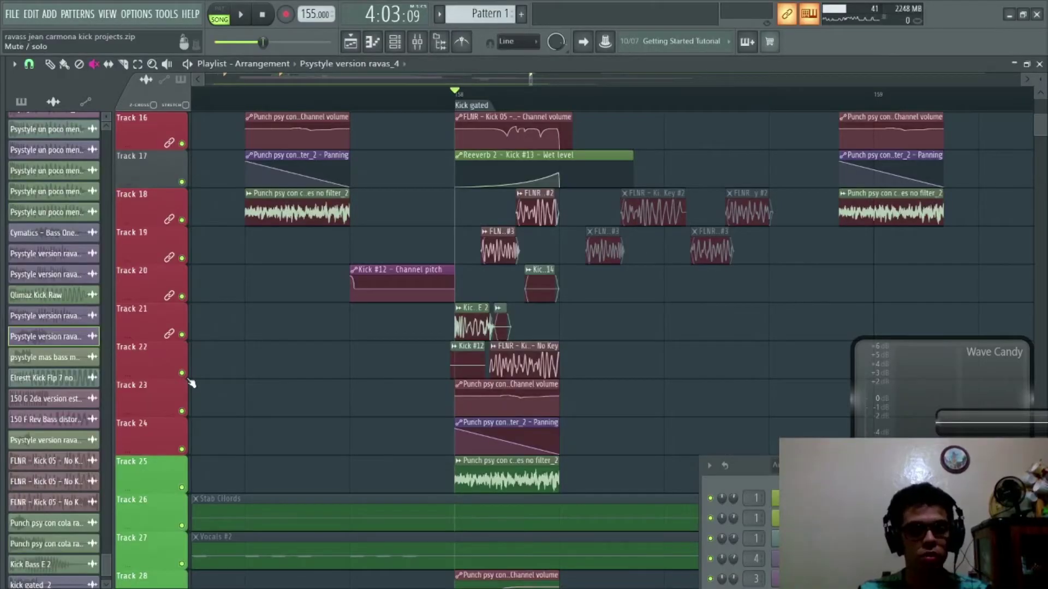
key("space")
key("space")
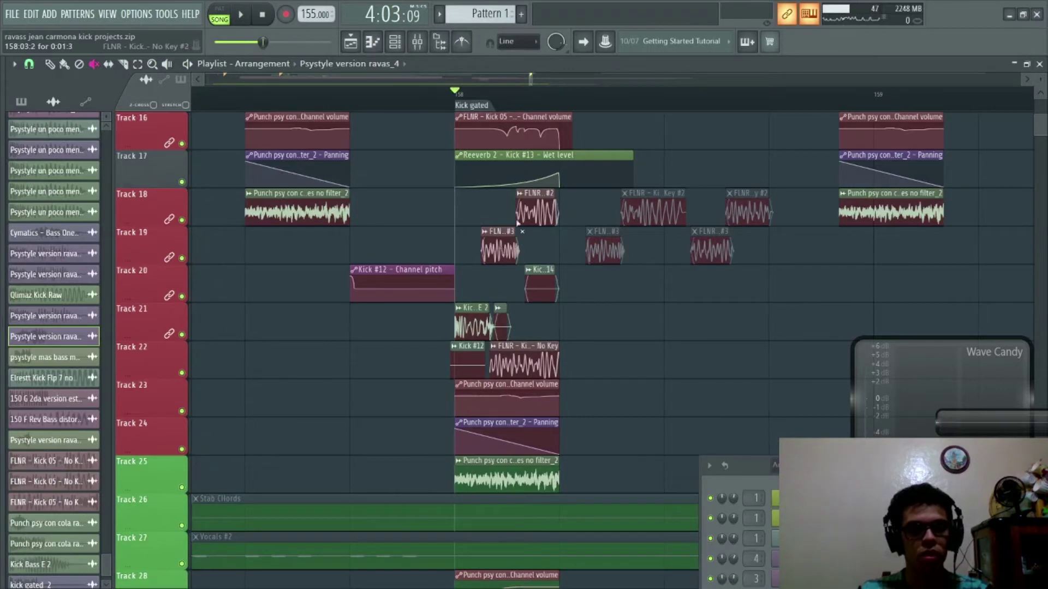
key("space")
key("space")
key("space")
key("space")
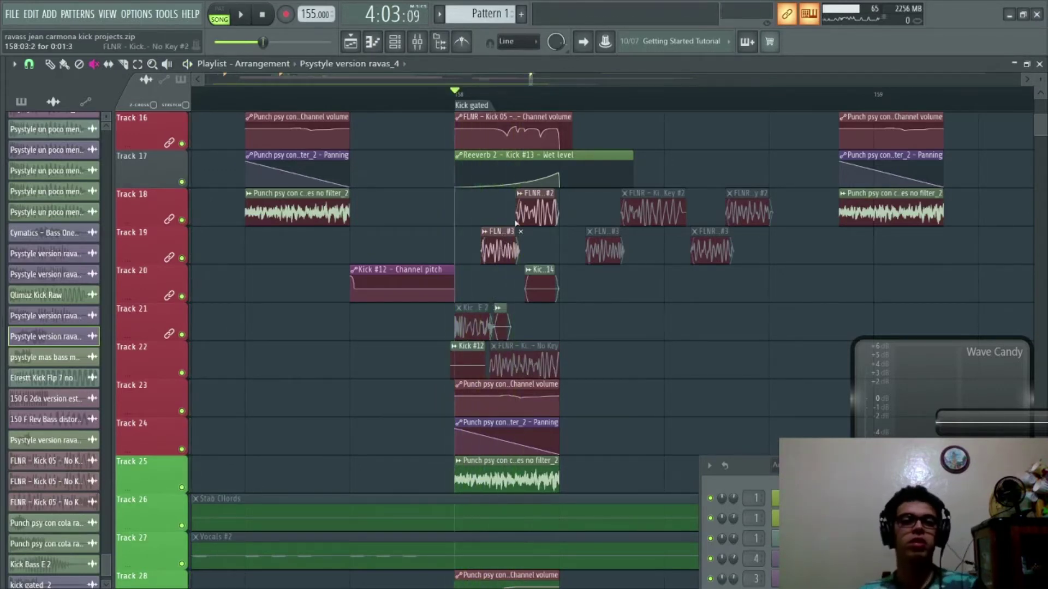
Step: Play the start of the gated kick repeatedly to hear the FLNR - Kick 05 - No Key #2 clip on Track 18
left_click(532, 216)
key("space")
key("space")
key("space")
key("space")
key("space")
key("space")
key("space")
key("space")
key("space")
key("space")
Step: View the channel settings of the FLNR - Kick 05 - No Key #3 clip on Track 19 and its Kick #13 mixer track
left_click(496, 232)
left_click(491, 234)
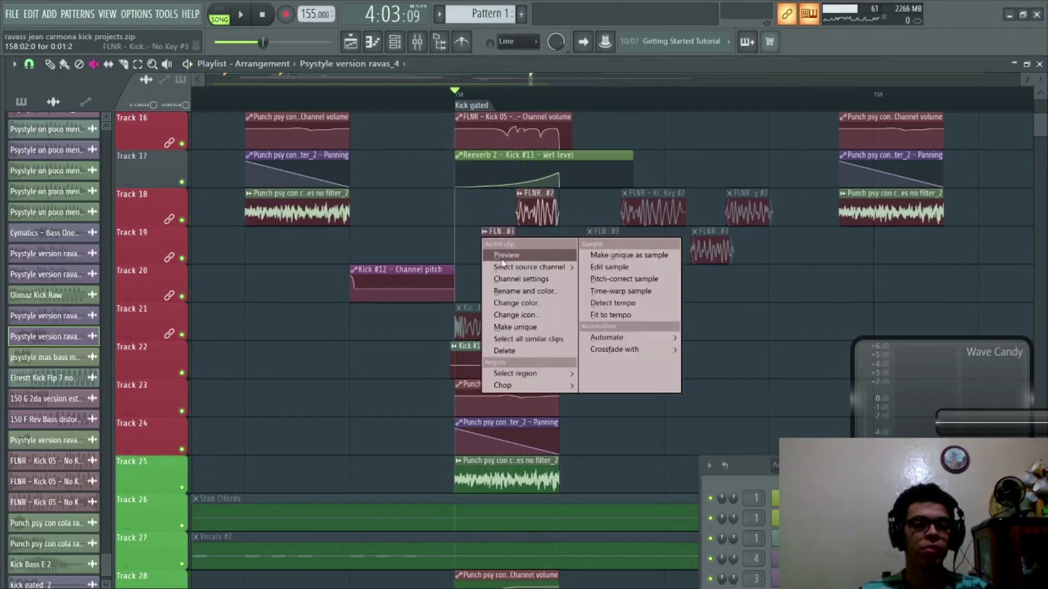
left_click(519, 279)
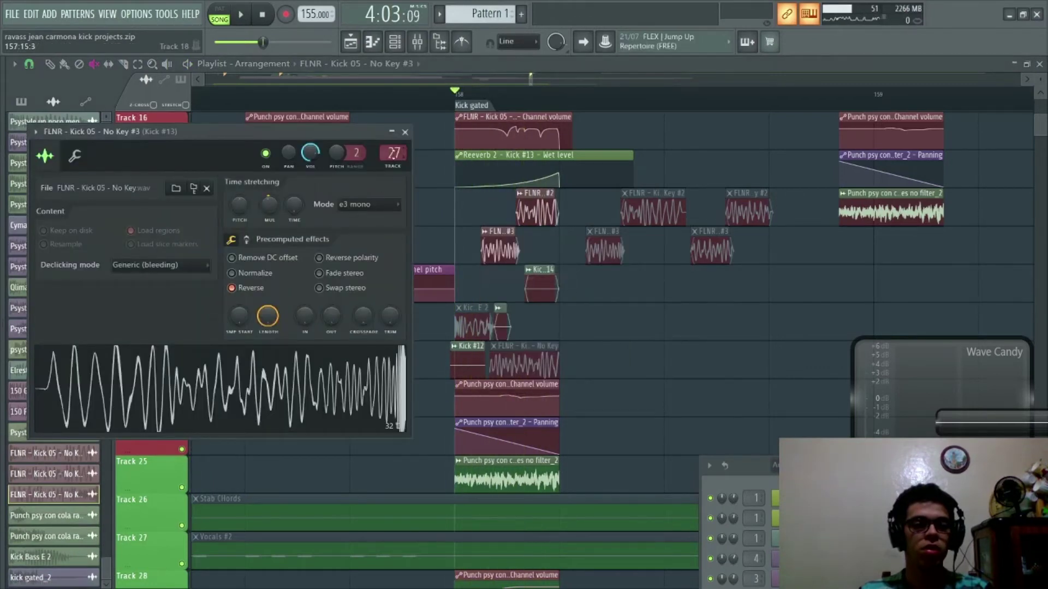
key("F9")
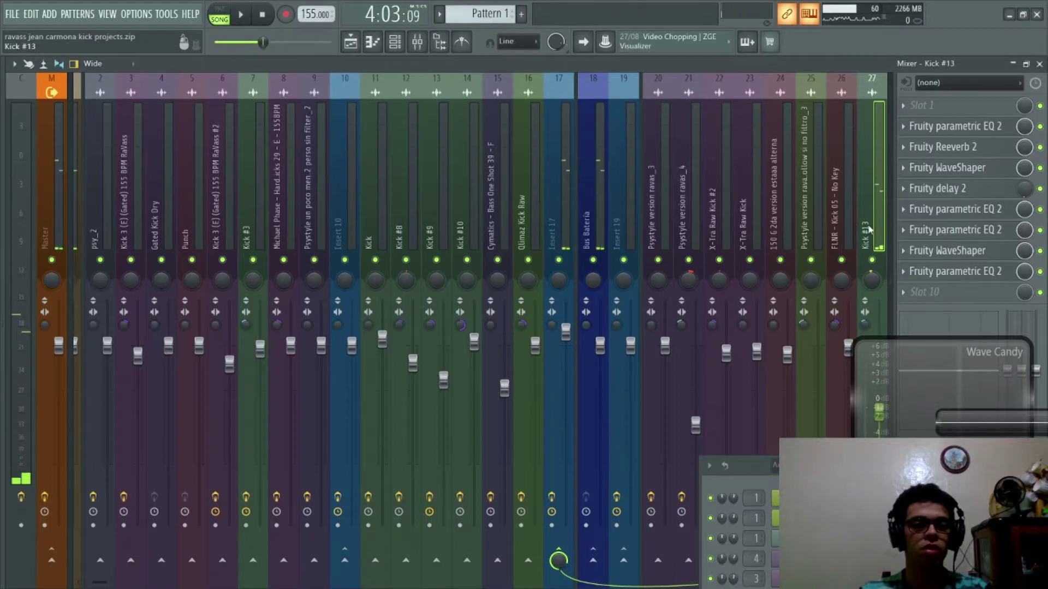
key("F9")
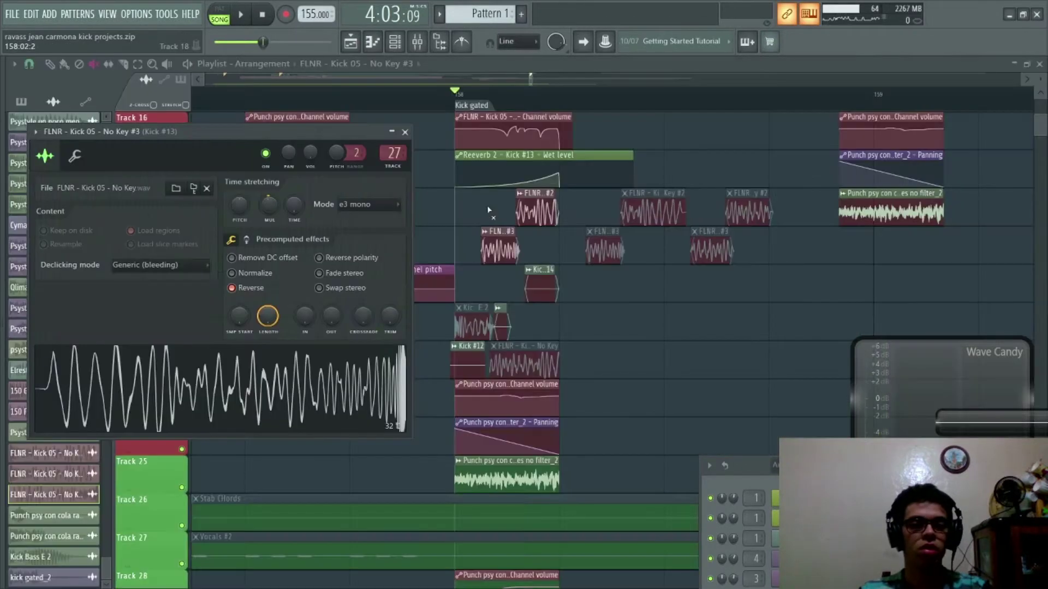
Step: View the channel settings of the FLNR - Kick 05 - No Key #2 clip, check its mixer track during playback, and close the settings
right_click(520, 197)
left_click(546, 241)
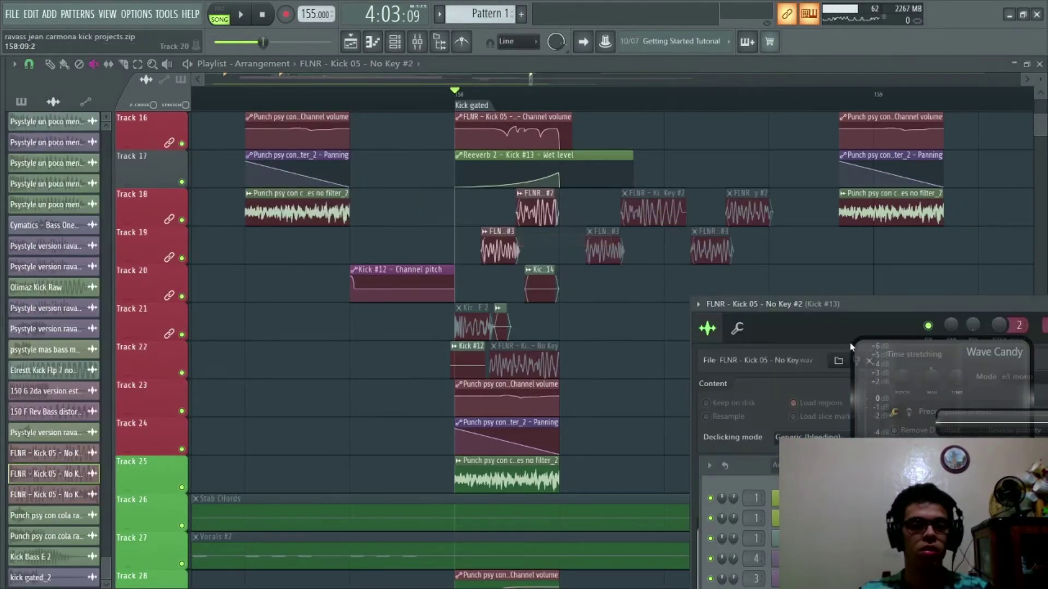
left_click_drag(852, 307, 261, 203)
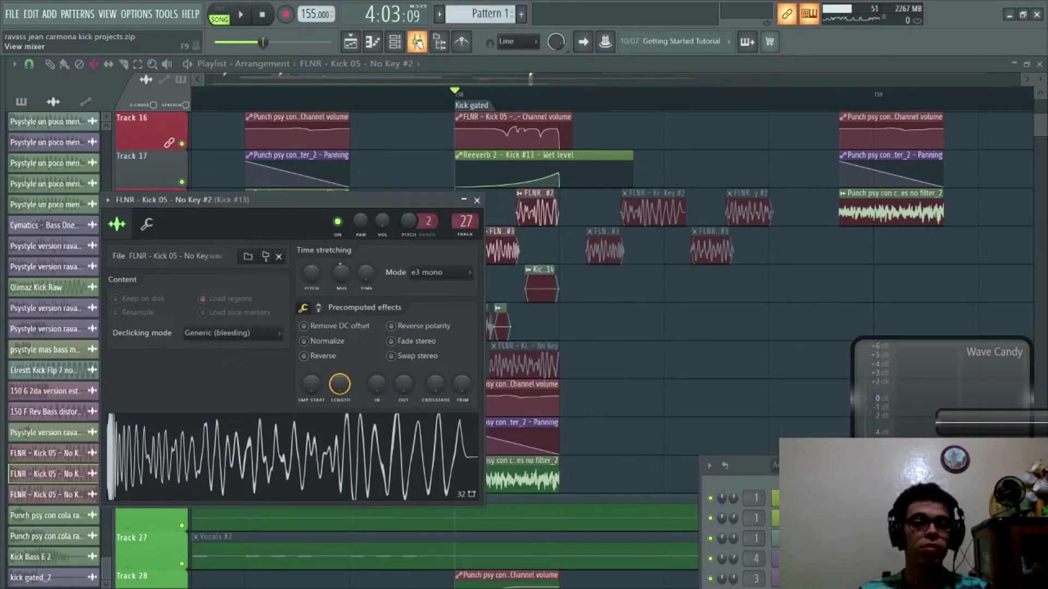
key("F9")
key("space")
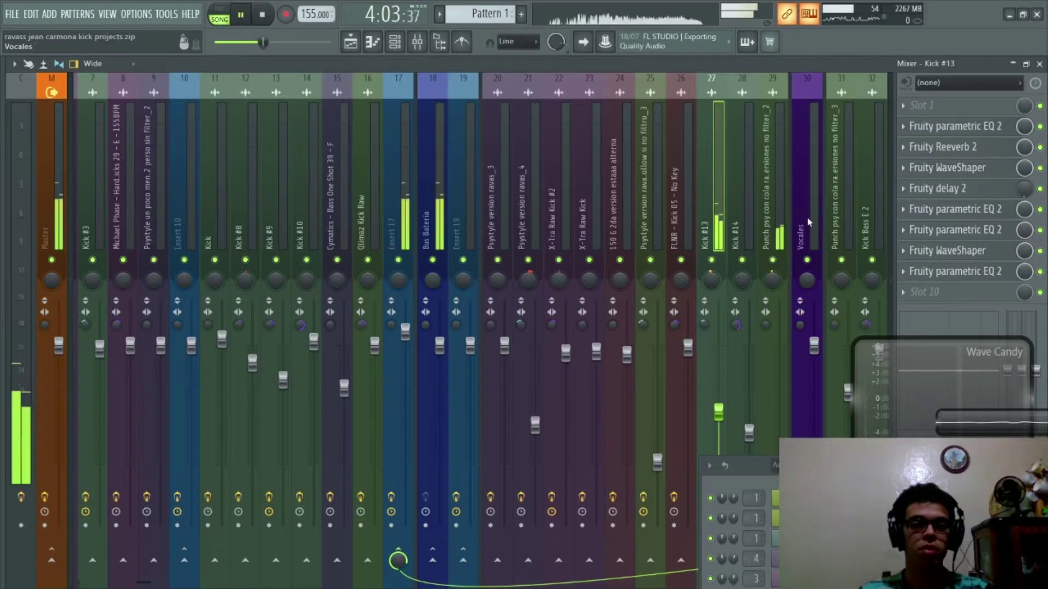
key("F9")
left_click(476, 200)
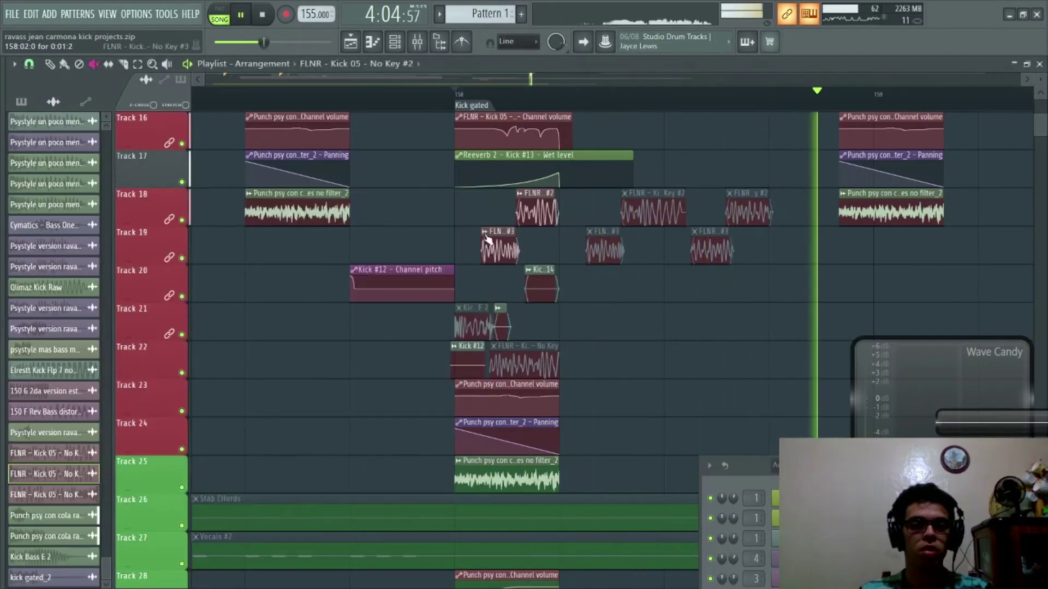
Step: Stop the playback and recheck the Reverse setting of the FLNR - Kick 05 - No Key #3 clip
key("space")
left_click(484, 232)
left_click(513, 280)
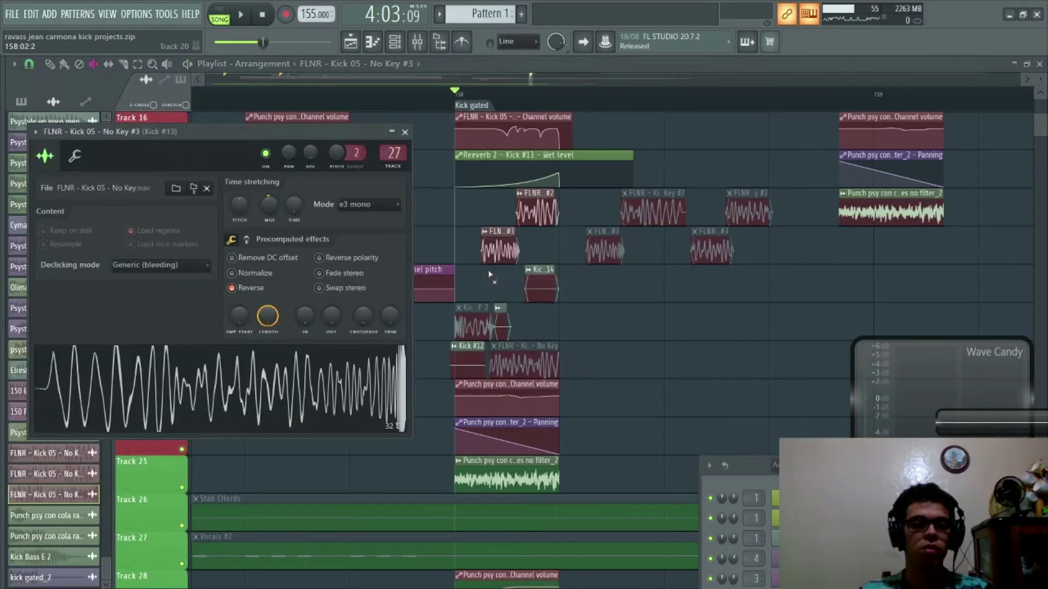
left_click(429, 66)
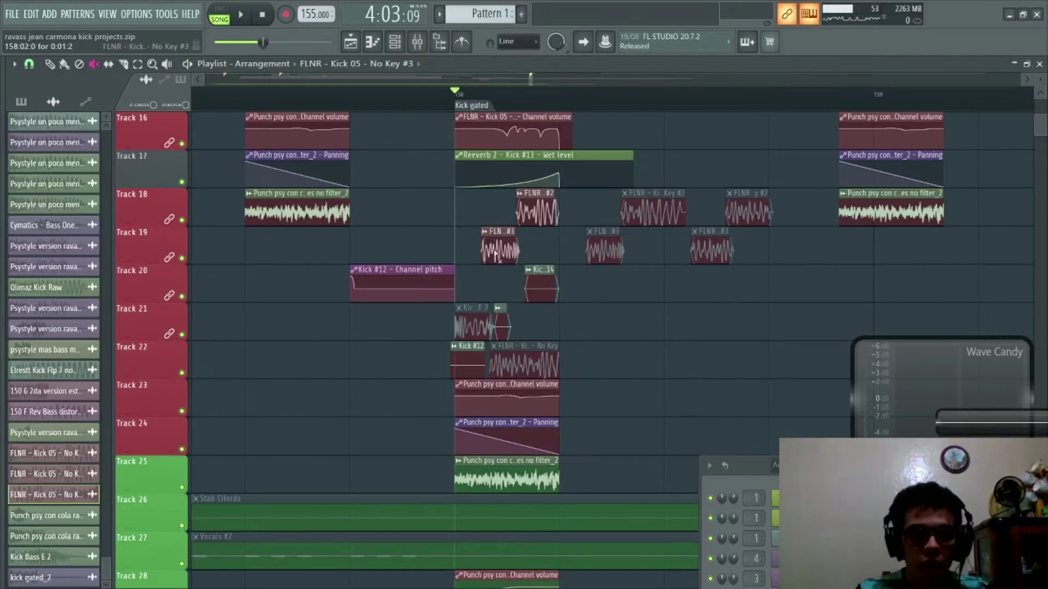
Step: Switch to the Draw tool and look over the volume, reverb wet level and panning automation clips of the gated kick
key("p")
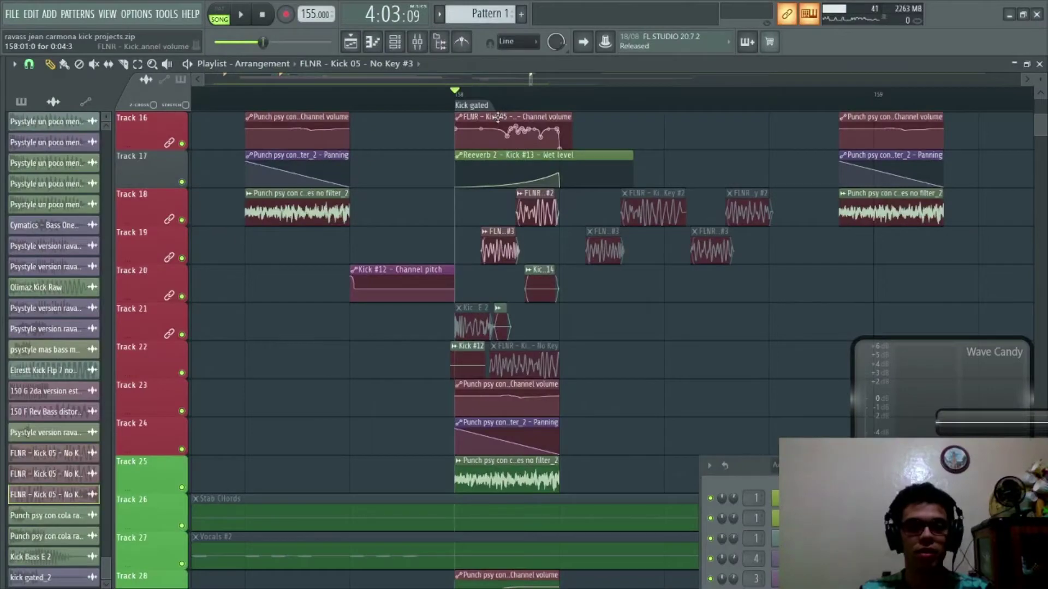
scroll(485, 218, "up", 6)
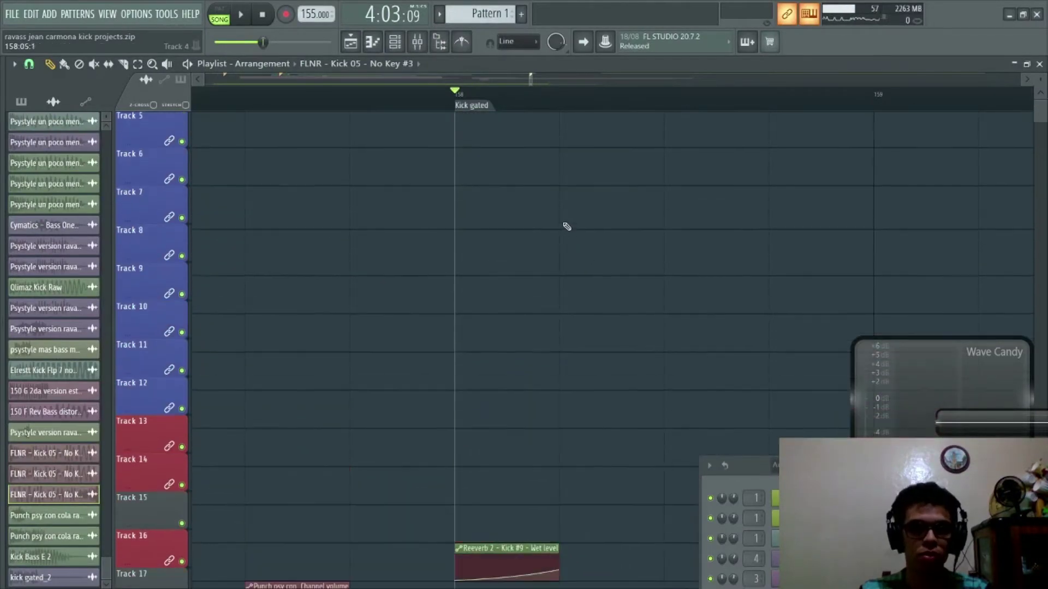
scroll(566, 232, "up", 2)
scroll(567, 262, "down", 4)
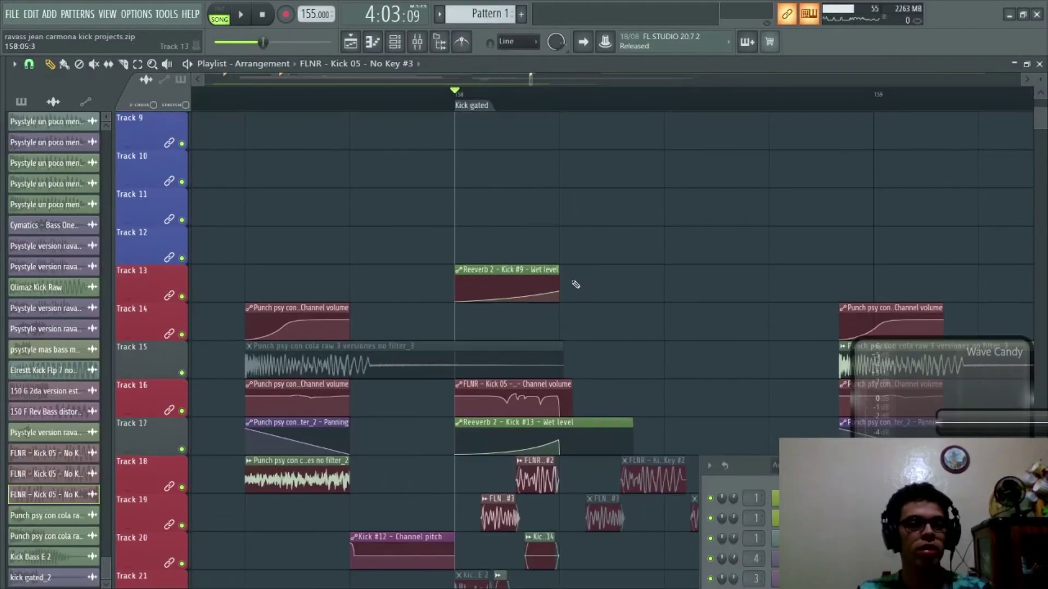
scroll(575, 284, "down", 2)
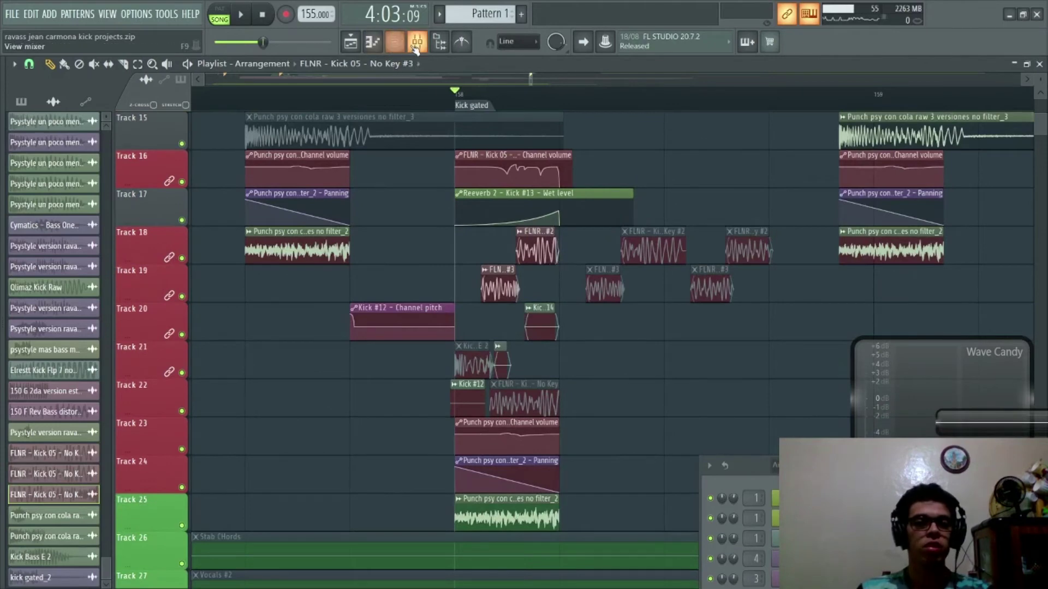
scroll(562, 252, "down", 2)
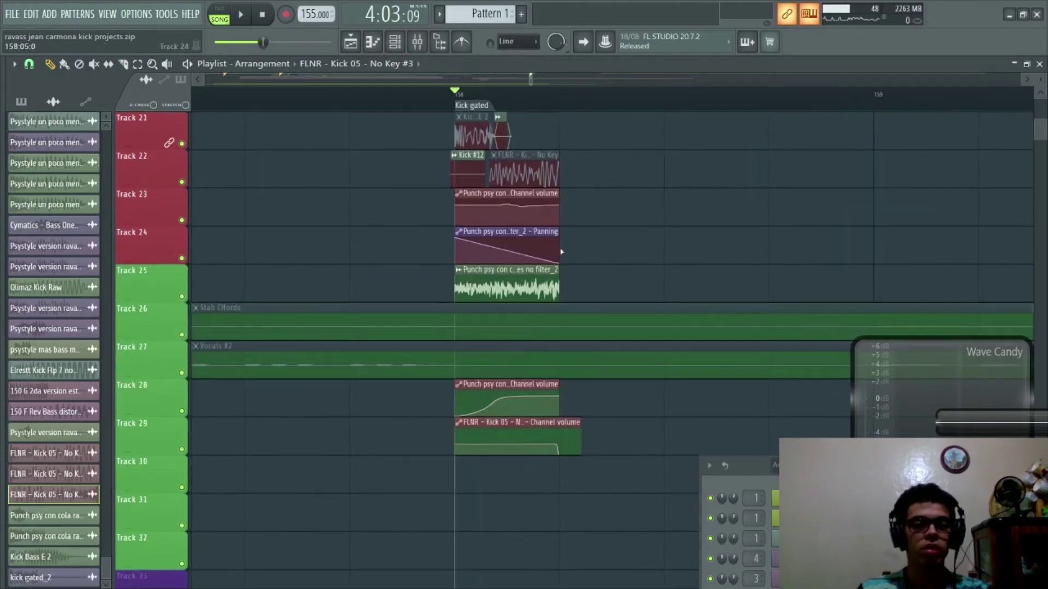
Step: Solo Track 25, play it, and view the channel settings of its Punch psy con cola raw 3 versiones no filter_2 clip
left_click(188, 301, "ctrl")
key("space")
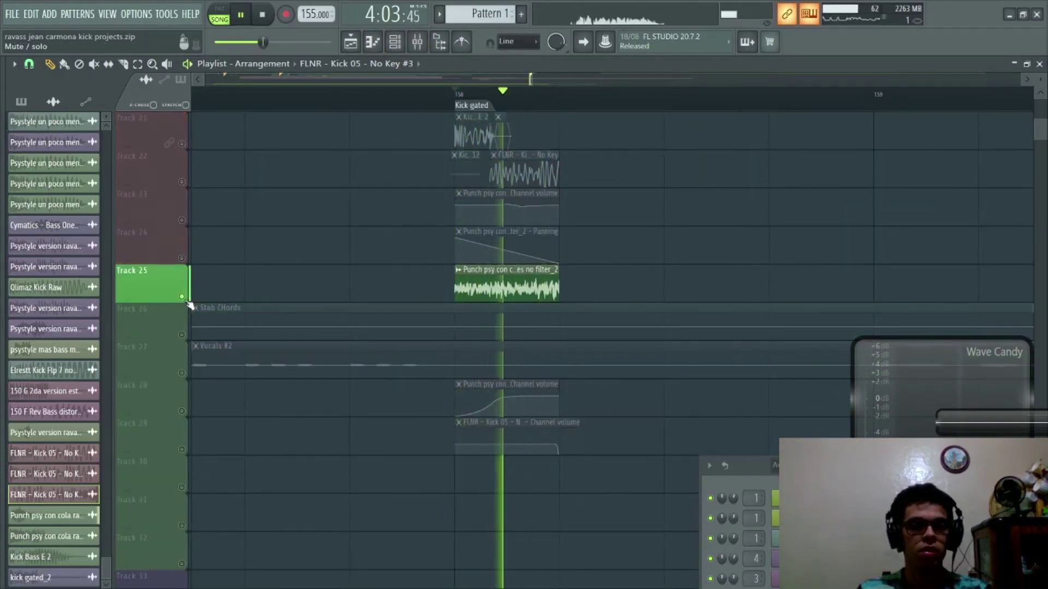
key("space")
left_click(461, 278)
left_click(494, 319)
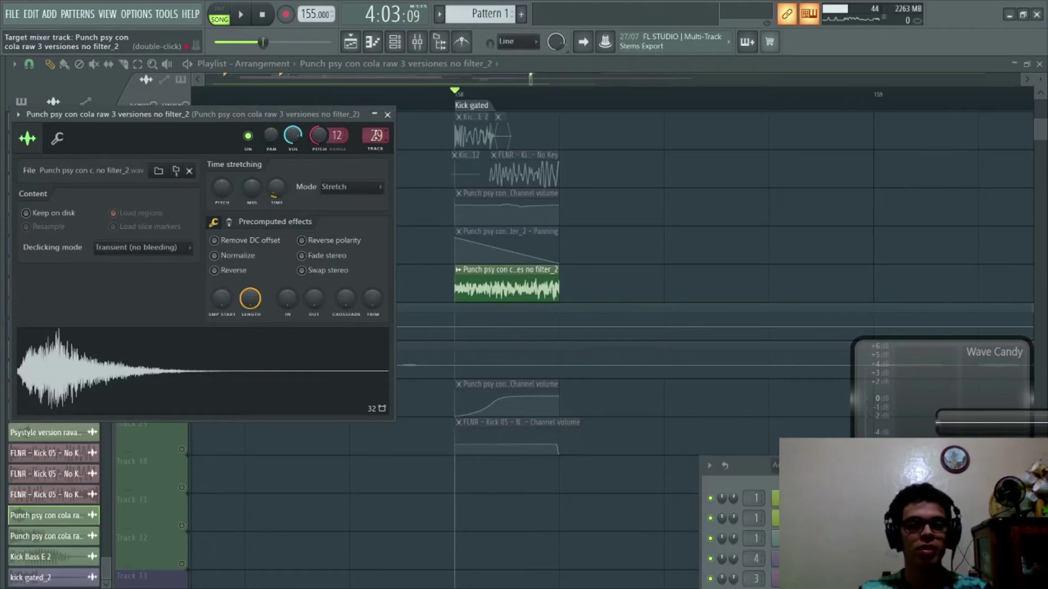
Step: View the Punch psy clip's mixer track 29 and its effect chain while auditioning the sound, and return to the playlist
left_click(377, 135)
key("space")
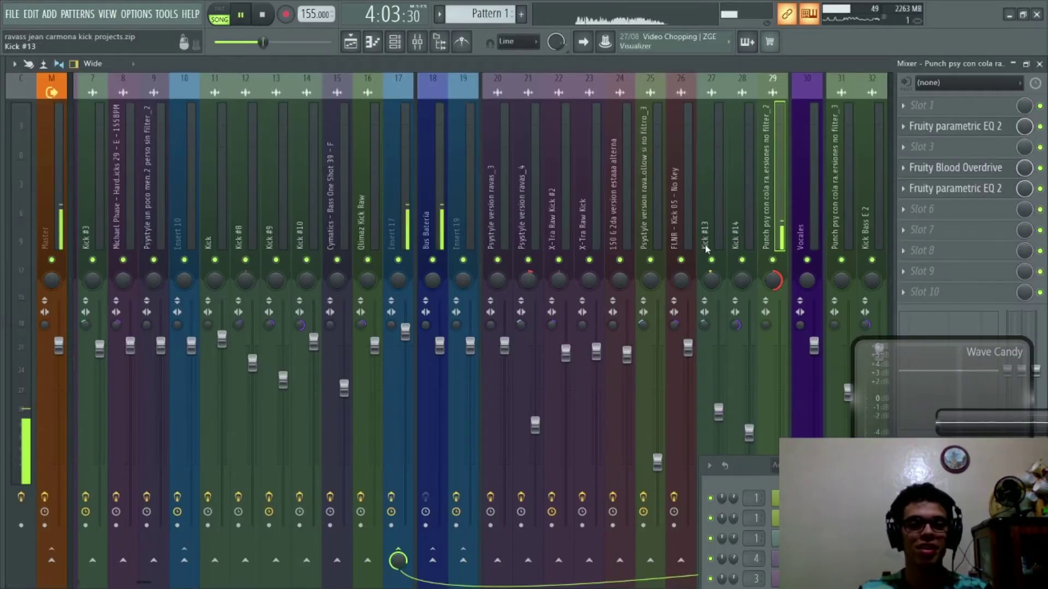
key("space")
key("F9")
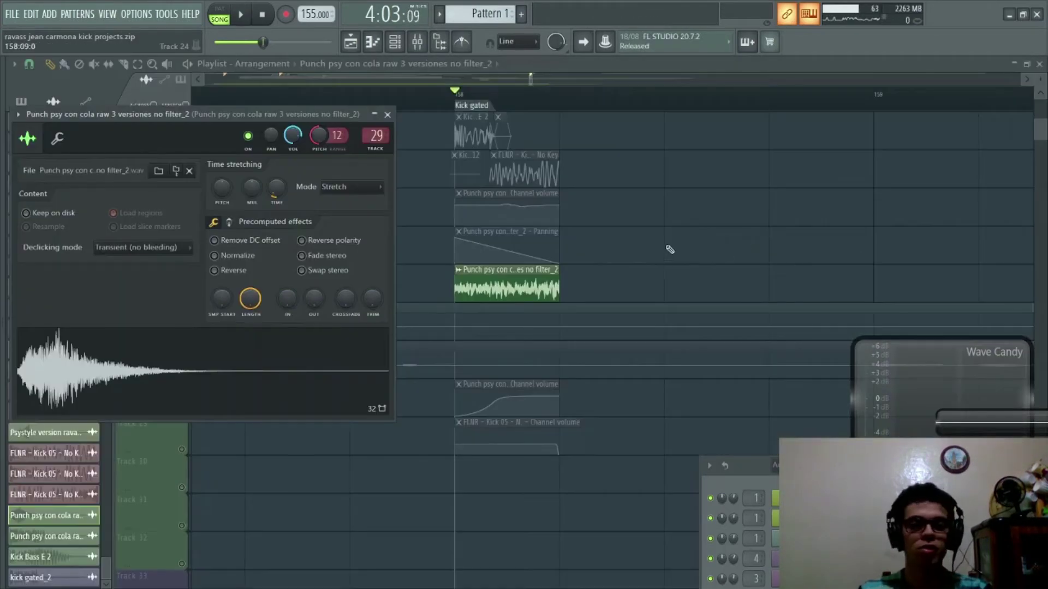
Step: Close the Punch psy clip's settings, audition it with its volume and panning automation, check the mixer levels, and return to the playlist
key("Escape")
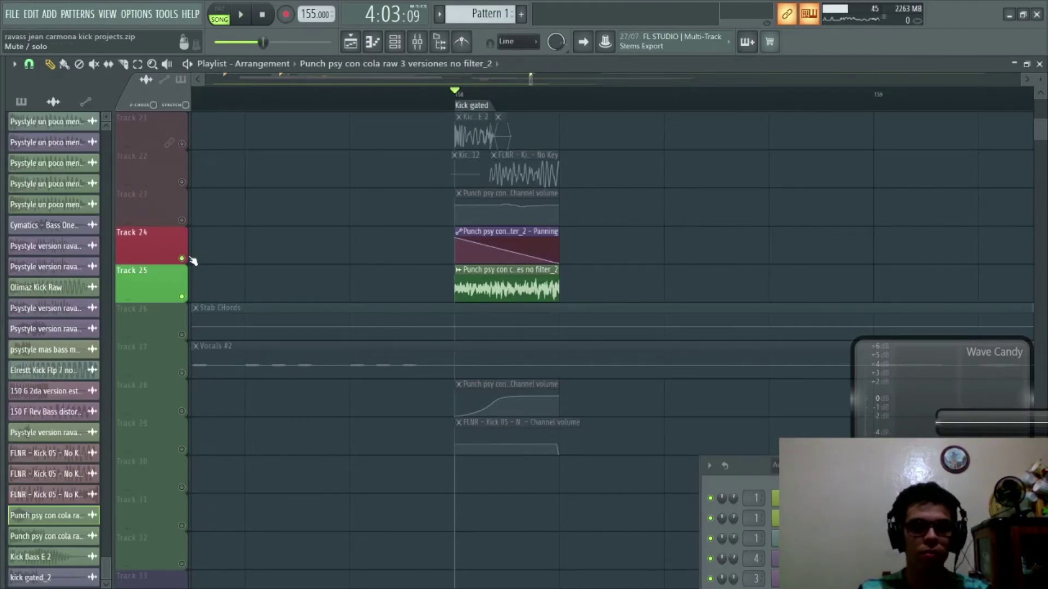
scroll(352, 257, "up", 3)
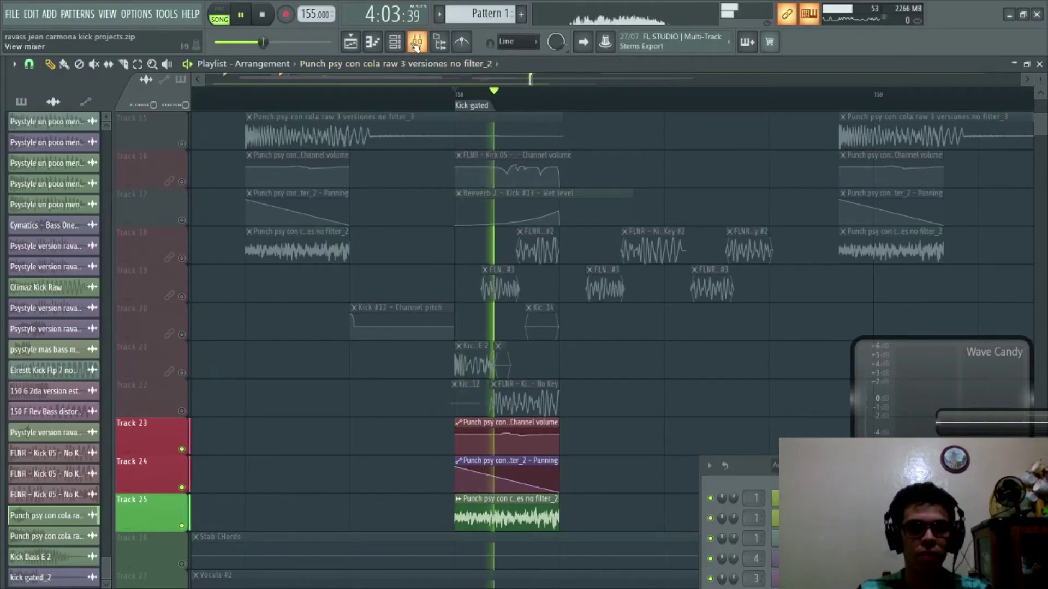
left_click(191, 301)
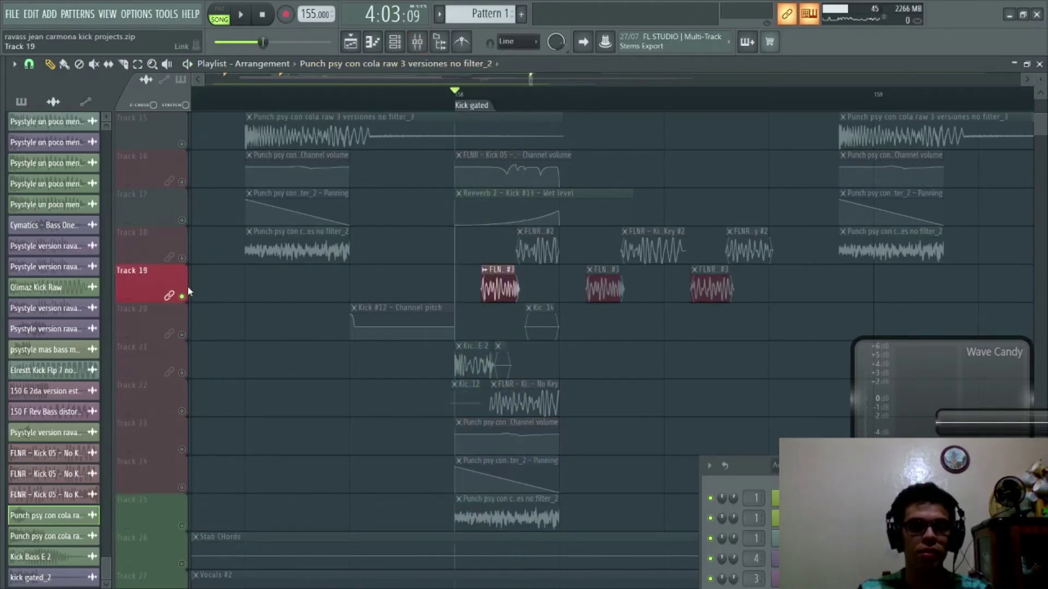
key("space")
left_click(417, 42)
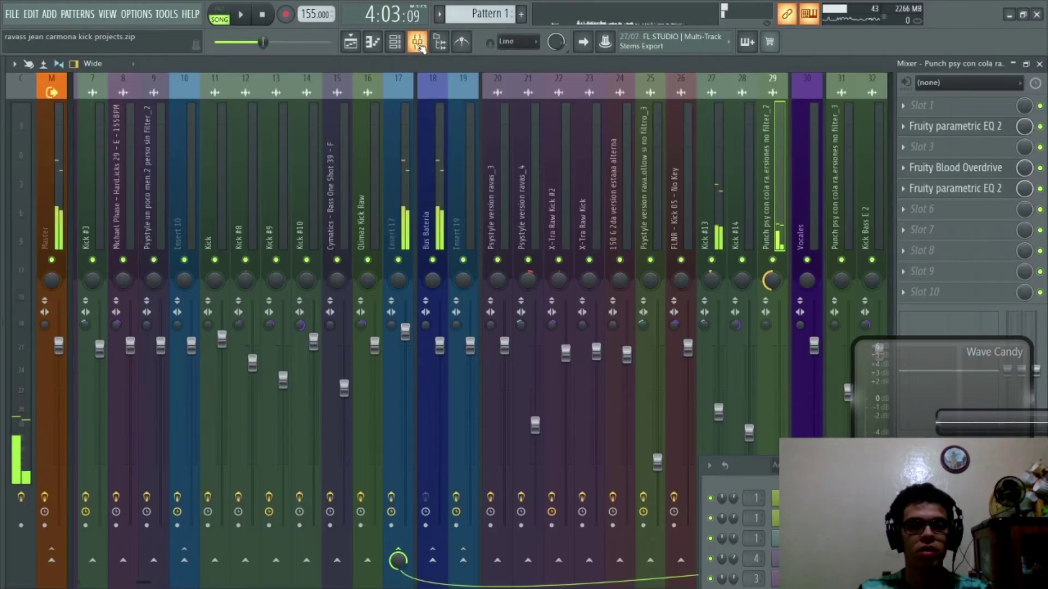
key("space")
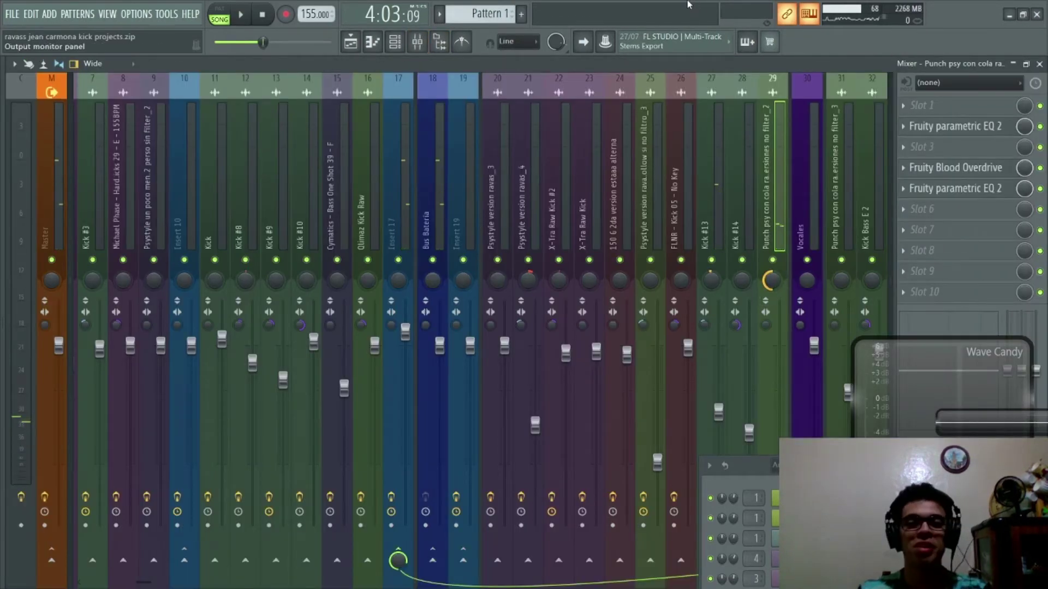
key("F5")
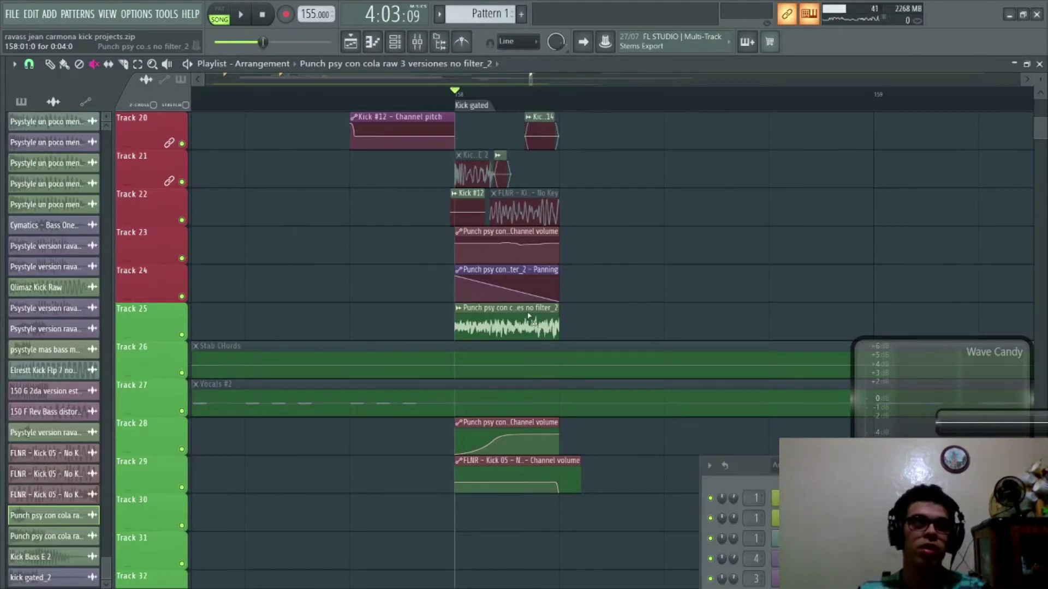
Step: Unmute the Kick Bass E 2 clip on Track 21 and the FLNR - Kick 05 - No Key clip on Track 22, auditioning each change
scroll(527, 315, "up", 3)
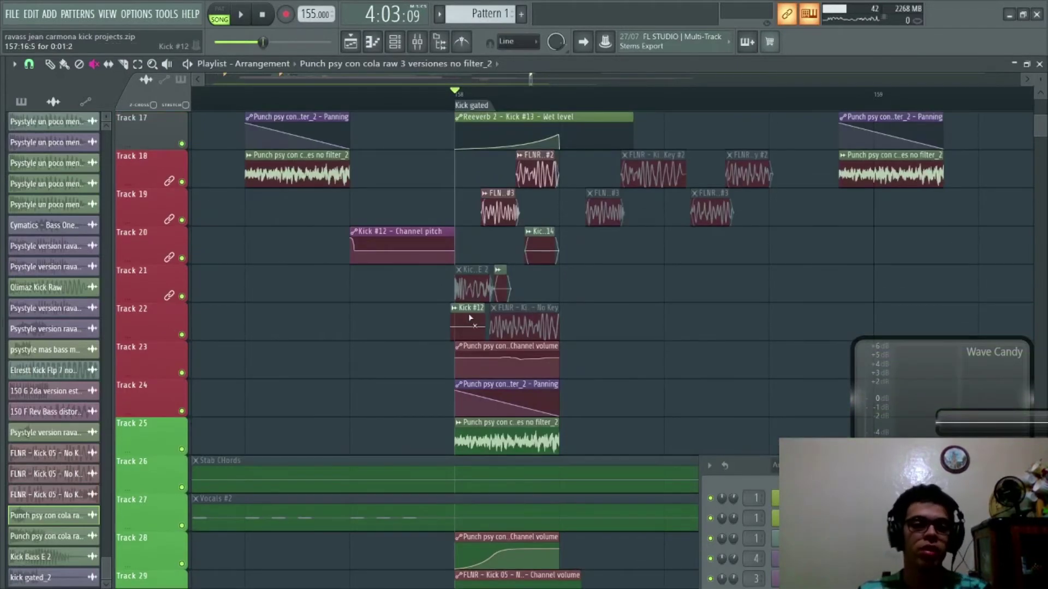
left_click(472, 295)
key("space")
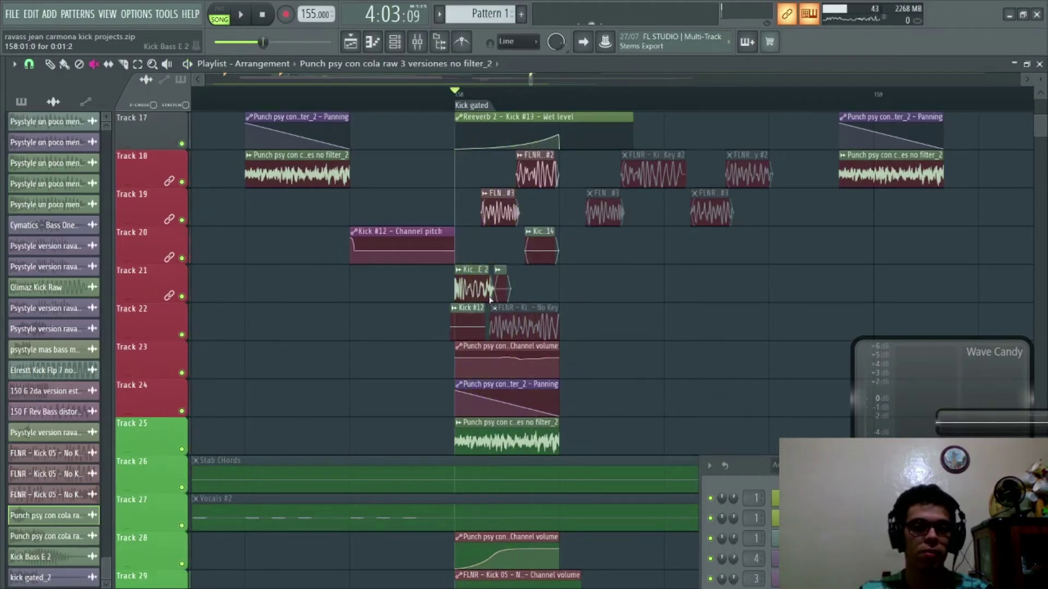
left_click(511, 326)
key("space")
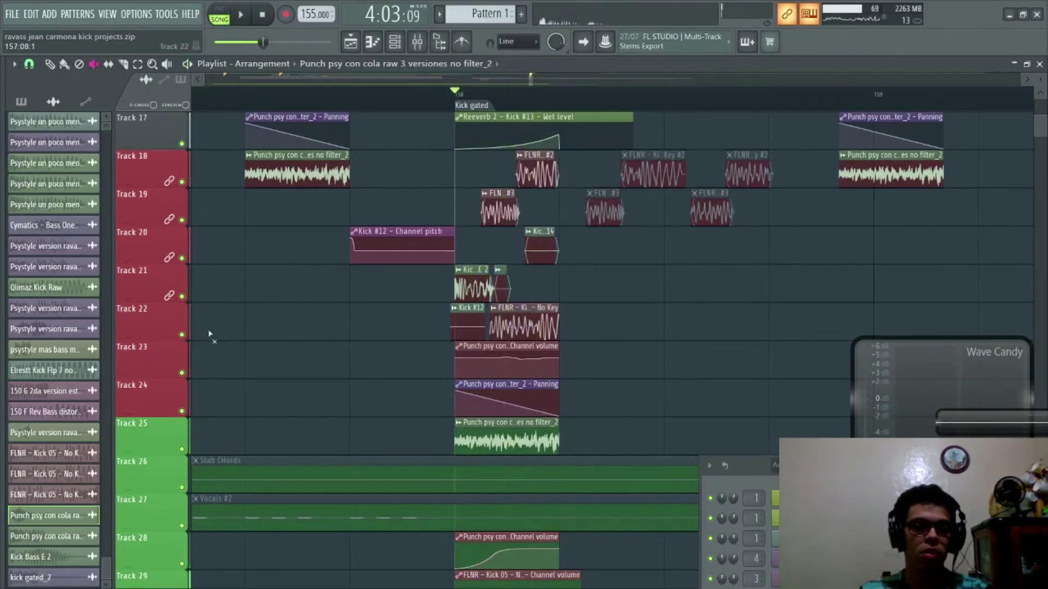
Step: Solo Track 22, view the channel settings of its FLNR - Kick 05 - No Key clip, and audition it on mixer track 26
right_click(182, 334)
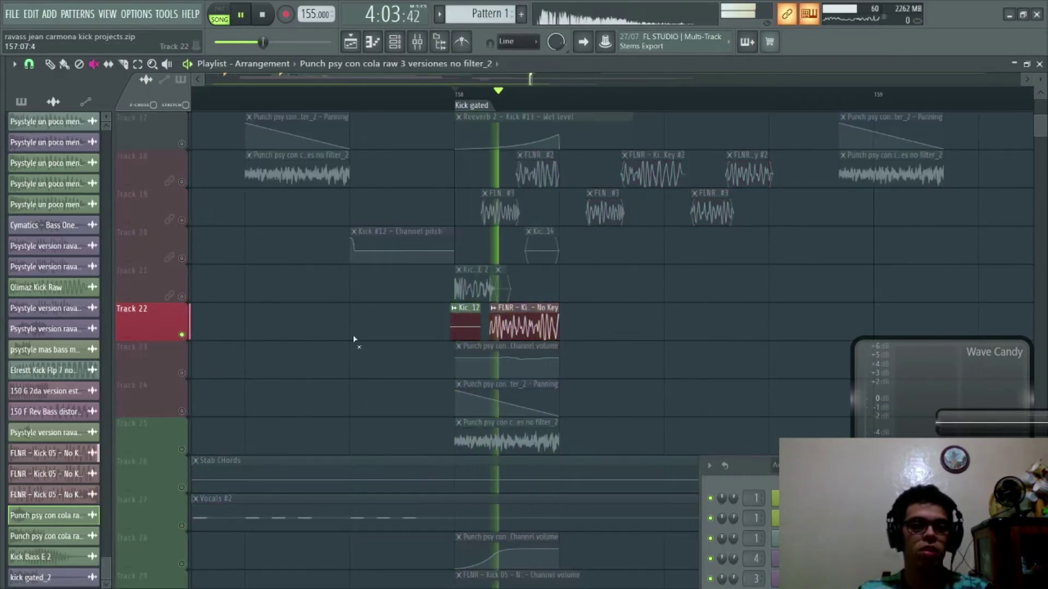
right_click(495, 313)
left_click(533, 356)
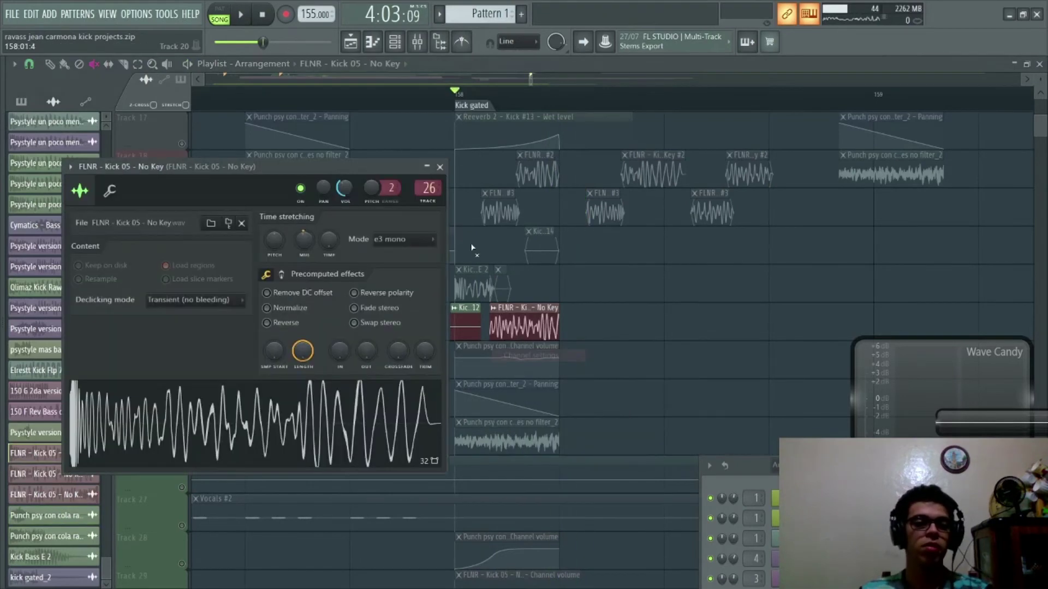
left_click(429, 188)
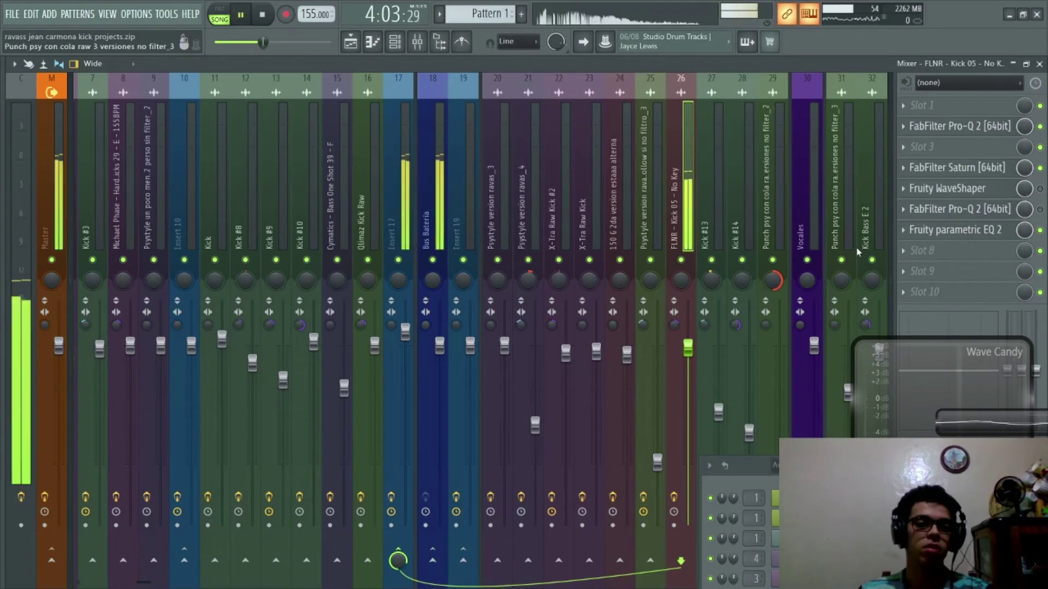
left_click(674, 497)
key("space")
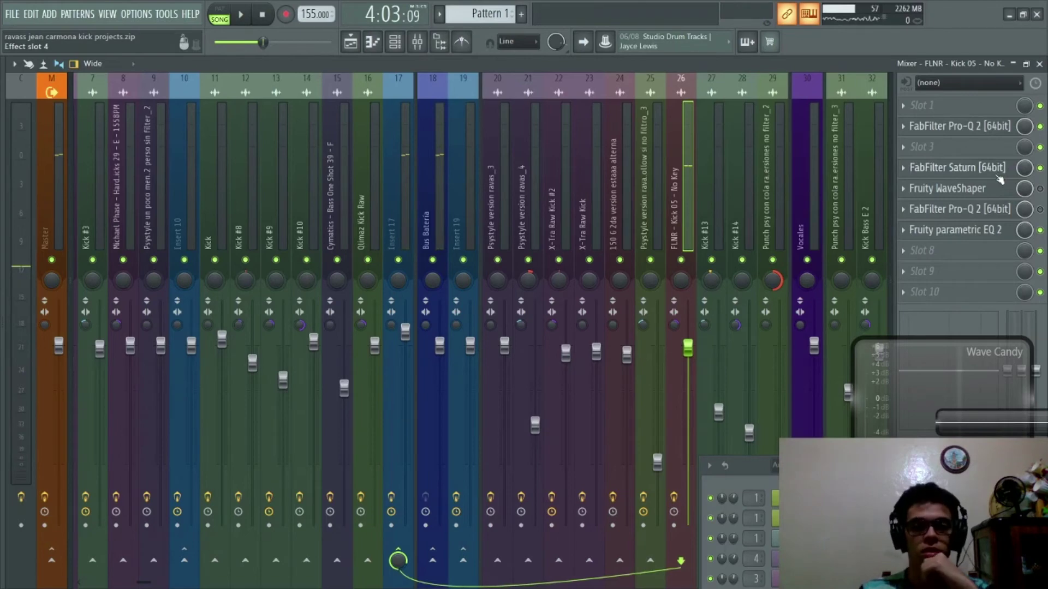
Step: View the FabFilter Saturn distortion settings on the FLNR - Kick 05 - No Key mixer track and close the plugin
left_click(999, 175)
left_click_drag(677, 138, 497, 118)
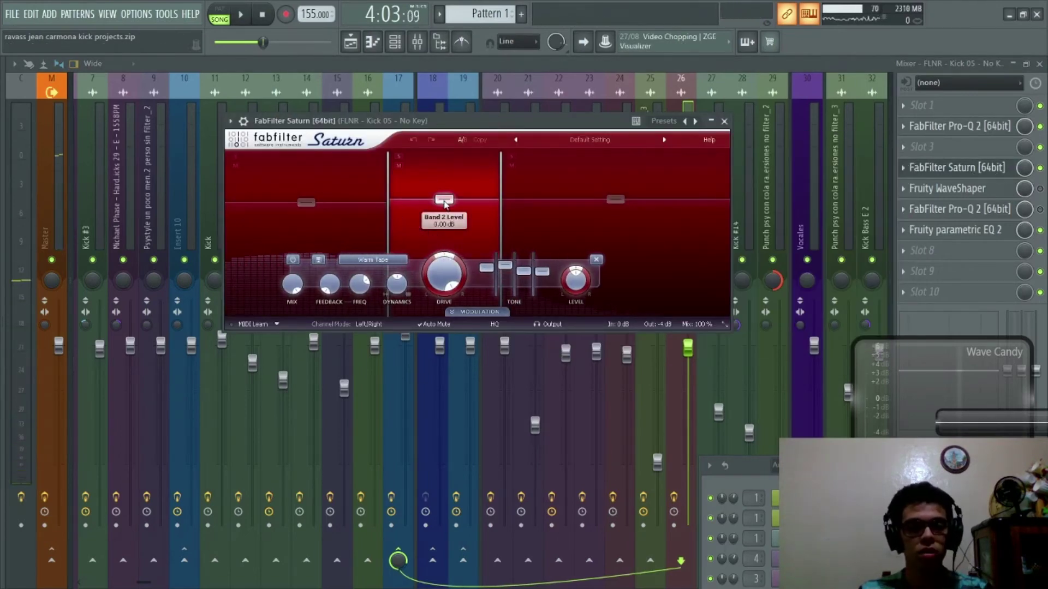
key("Escape")
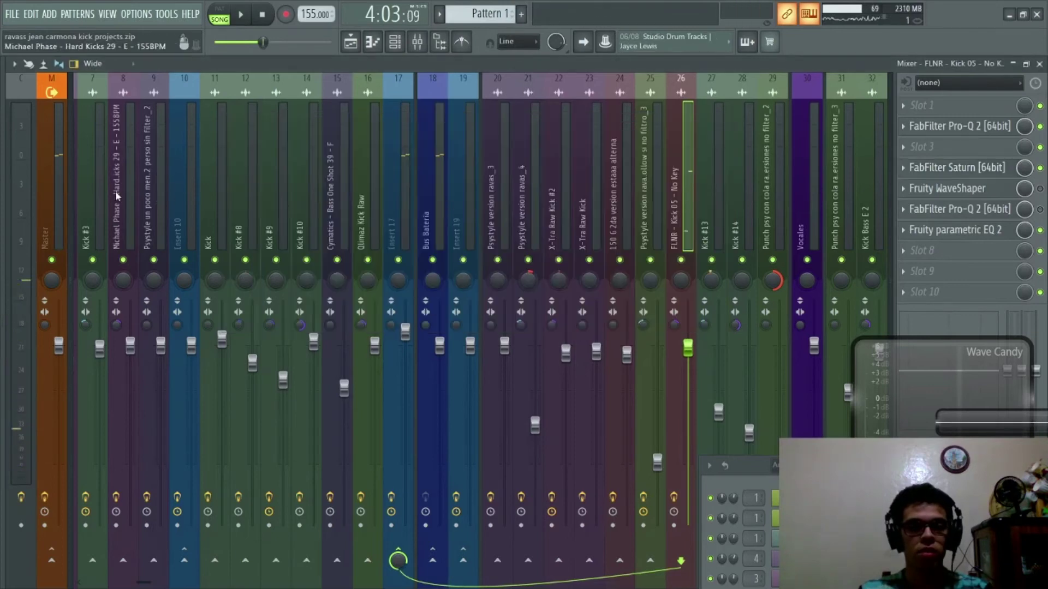
Step: Open the SPAN analyzer on the Master track, watch the layer's spectrum during playback, and close it
left_click(54, 175)
left_click(977, 188)
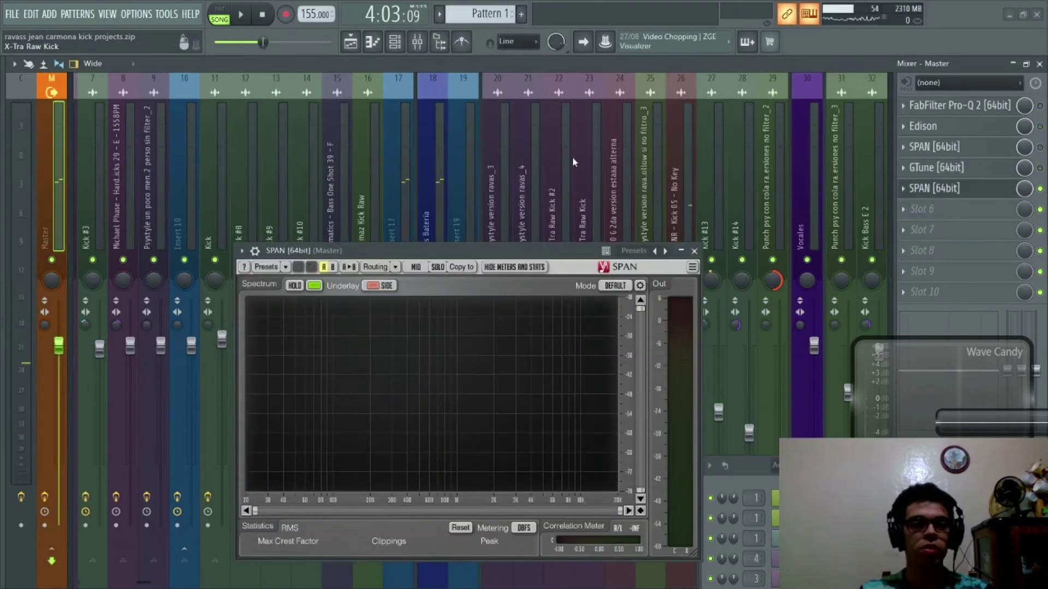
key("space")
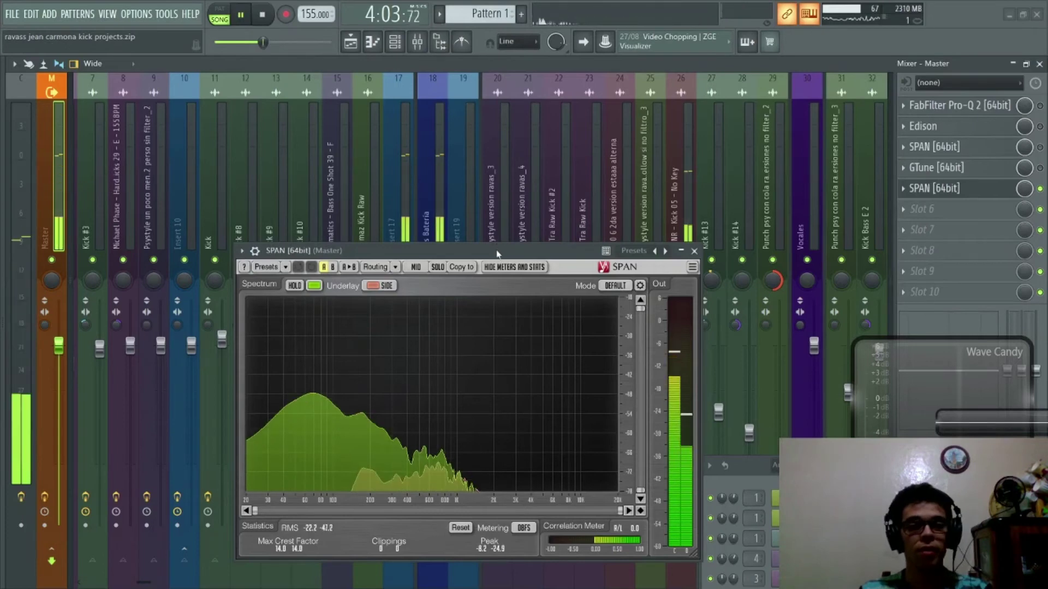
key("Escape")
key("space")
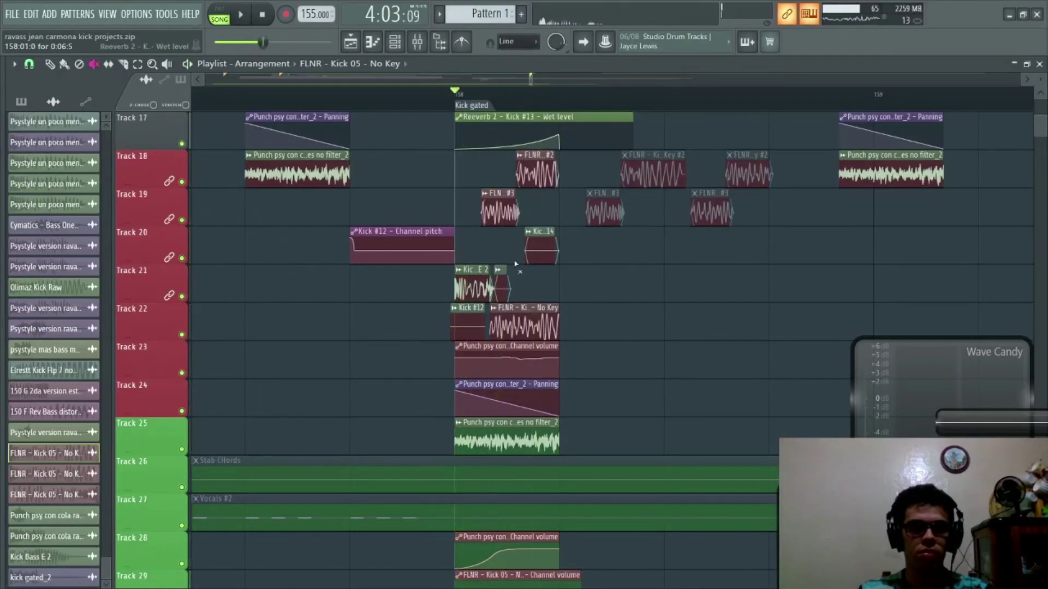
Step: Play the full gated kick, look over the playlist arrangement, and go to the Kick 2 marker
key("space")
scroll(631, 295, "down", 3)
scroll(632, 295, "up", 4)
scroll(645, 298, "down", 8)
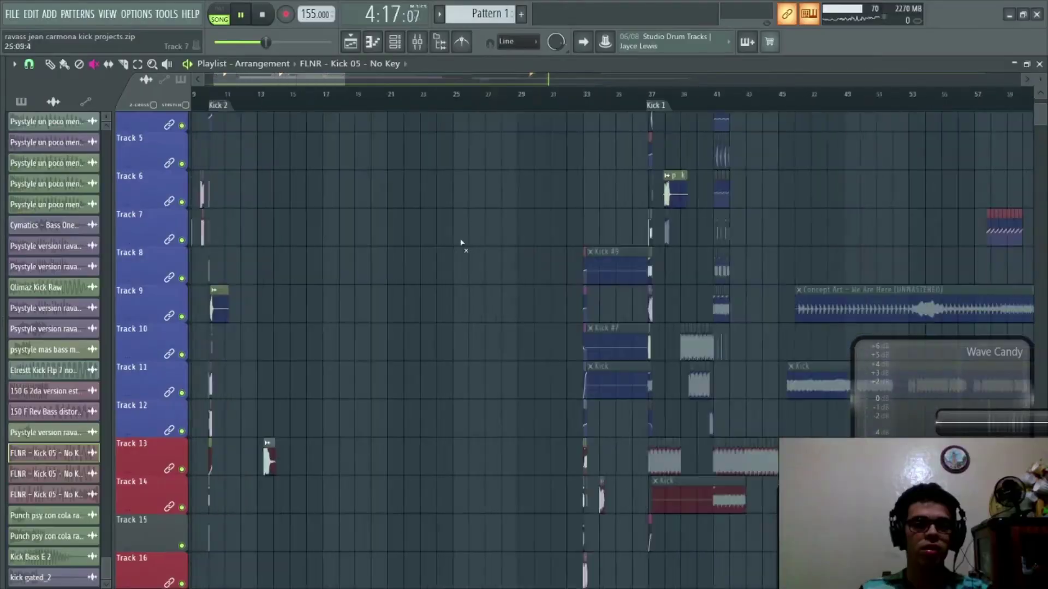
scroll(218, 242, "up", 4)
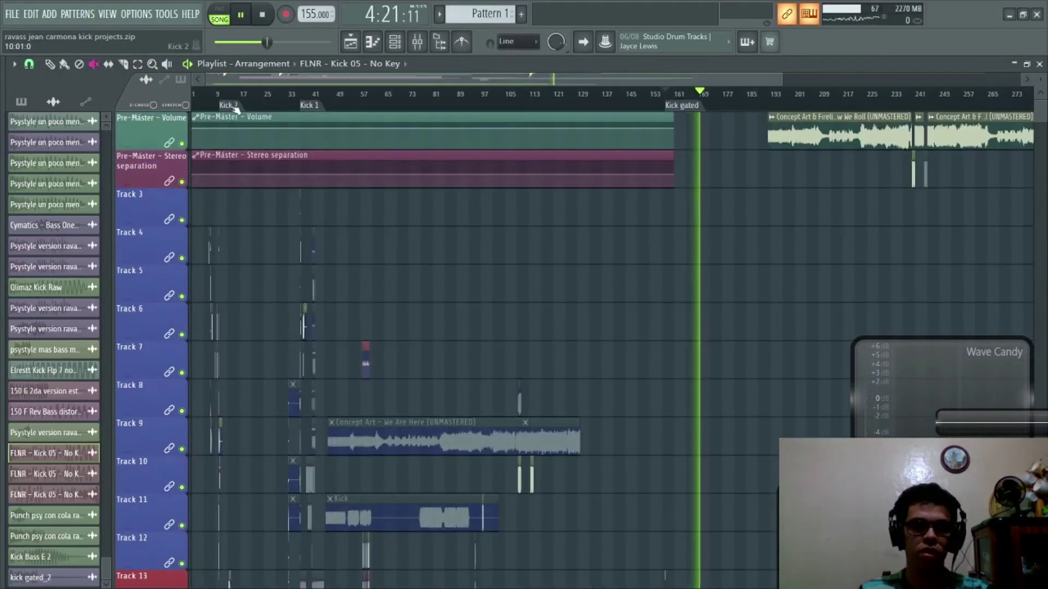
scroll(598, 176, "up", 5)
scroll(558, 237, "down", 7)
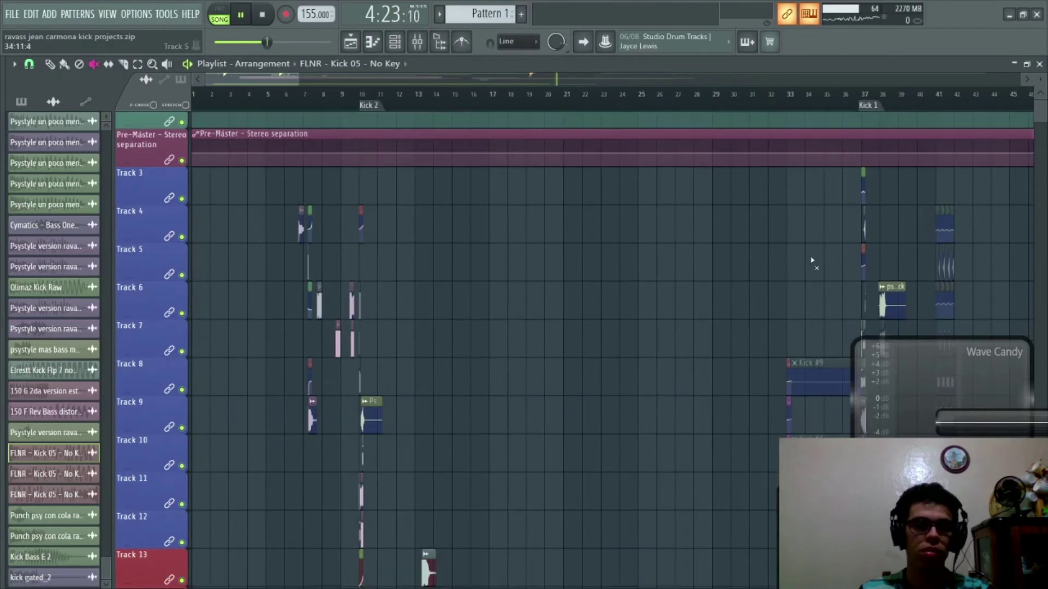
scroll(557, 237, "down", 3)
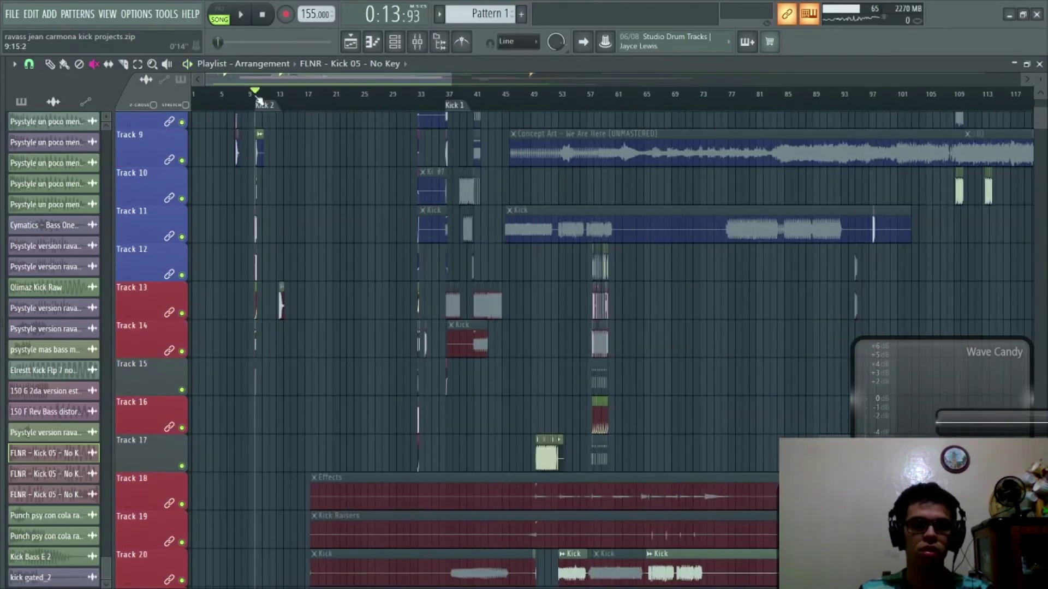
Step: Audition the Psystyle version ravas mas hollow si no filtro_3 clip on Track 9 in solo, and restore the other tracks
scroll(258, 100, "up", 5)
scroll(258, 99, "up", 5)
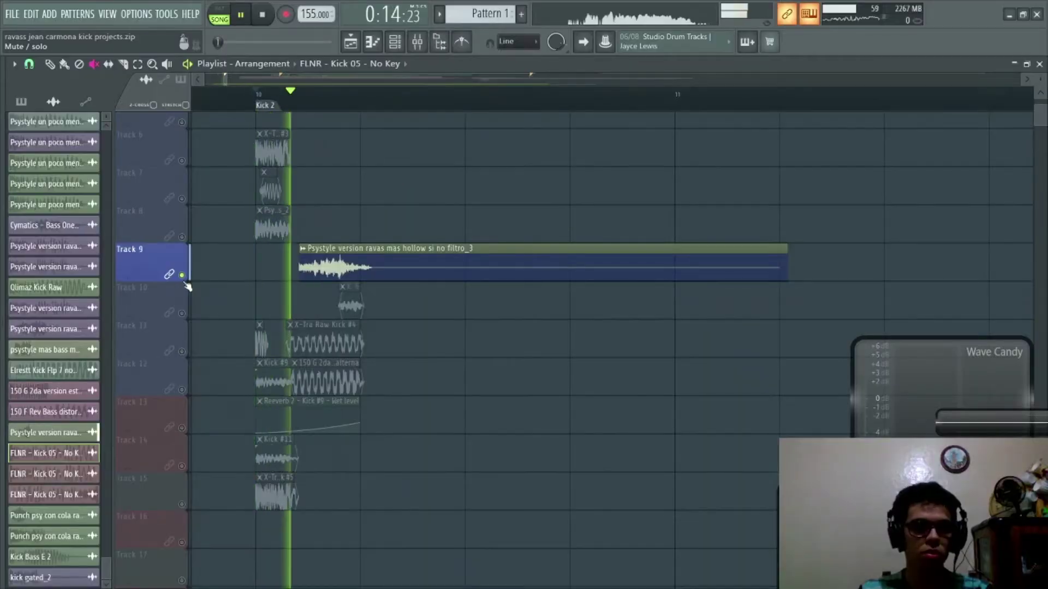
scroll(195, 271, "up", 5)
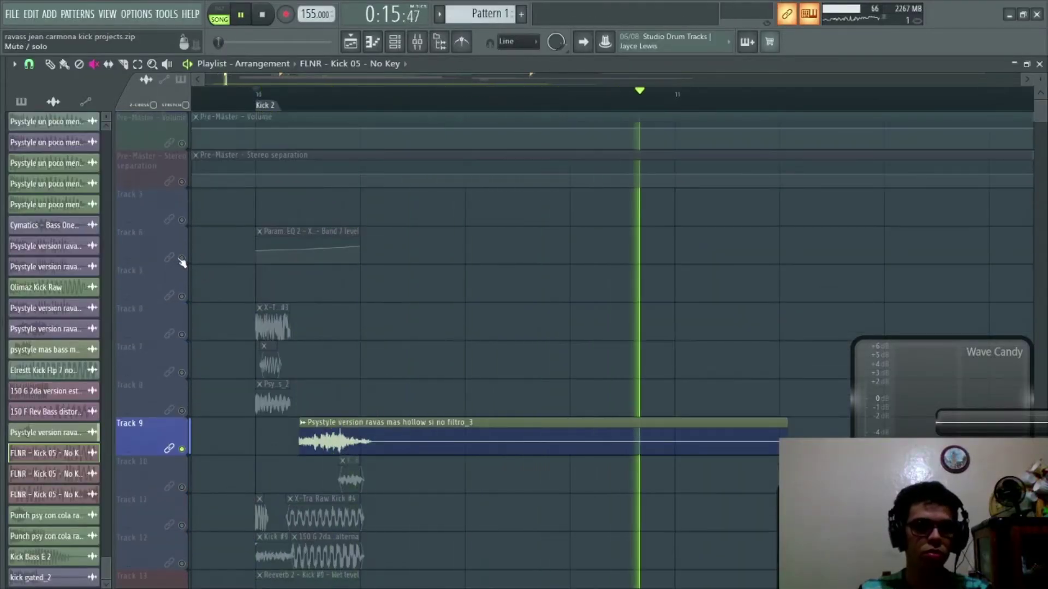
left_click(182, 258)
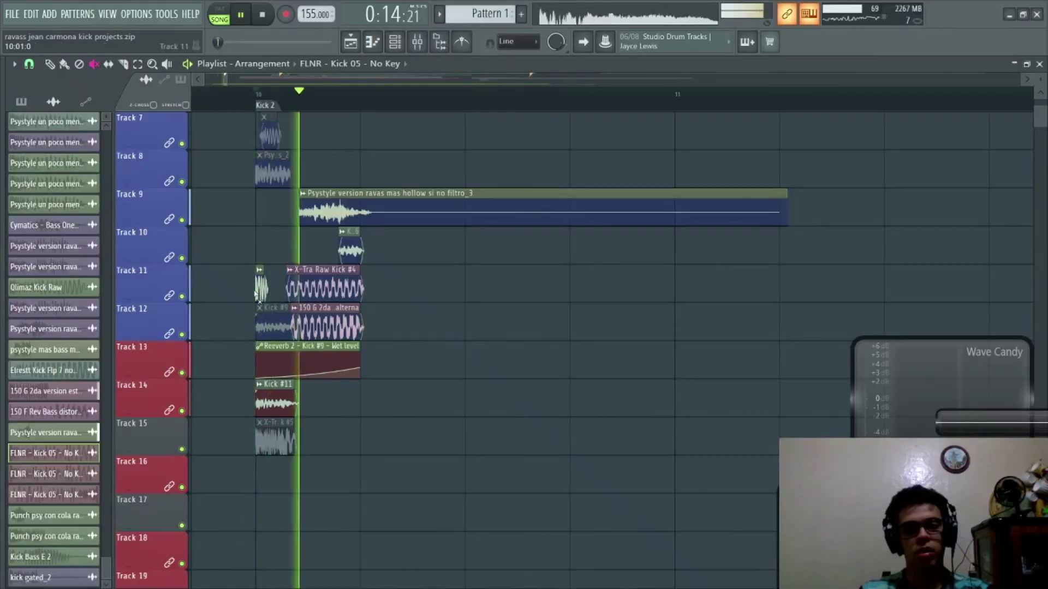
Step: Compare Kick 2 with and without the Kick #11 clip on Track 14, and audition Tracks 12 and 11 in solo
left_click(274, 398)
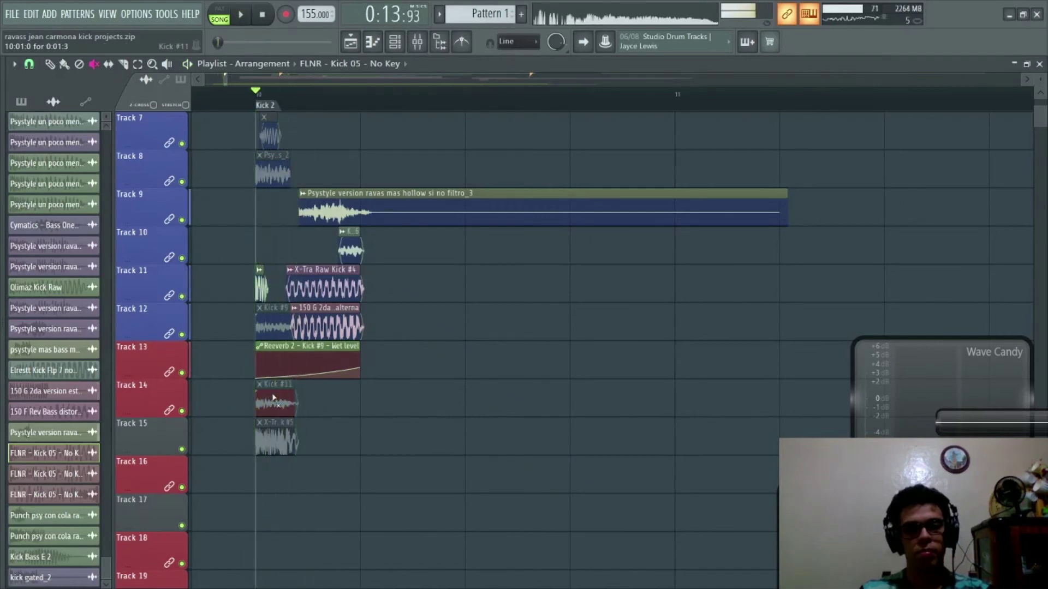
left_click(274, 399)
left_click(182, 335, "ctrl")
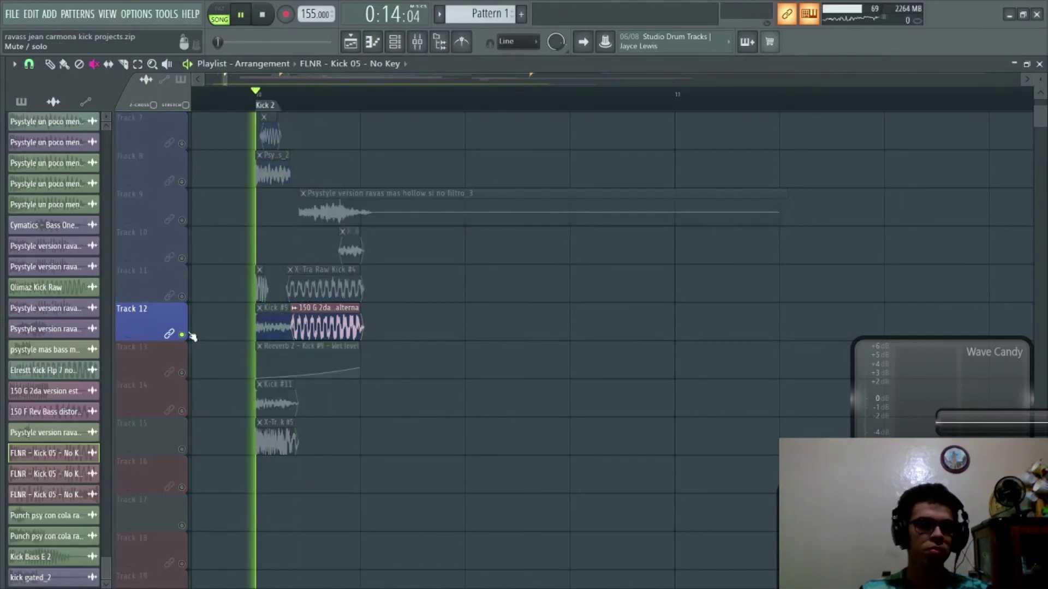
left_click(183, 298, "ctrl")
Step: Mute the Psystyle version ravas mas hollow si no filtro_3 clip on Track 9 and audition Kick 2 without it
scroll(284, 261, "up", 3)
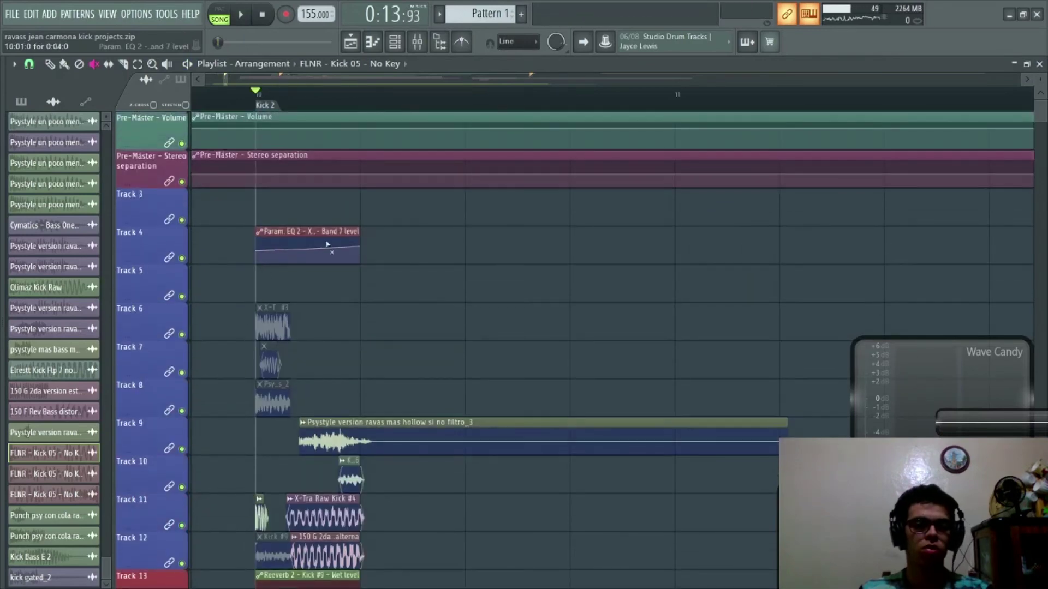
scroll(492, 251, "down", 5)
scroll(560, 145, "left", 4)
scroll(660, 220, "right", 2)
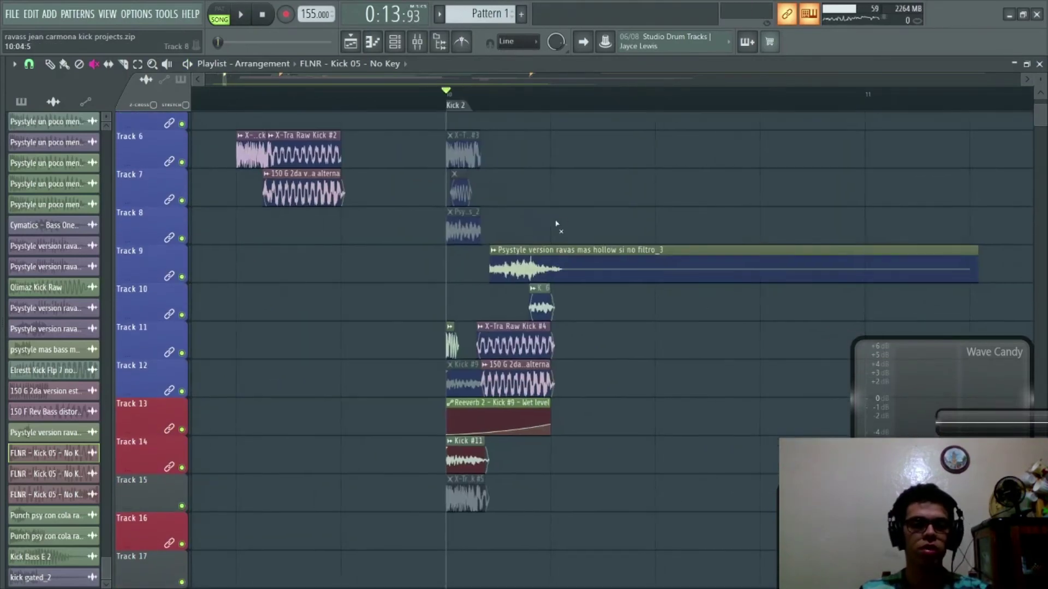
left_click(608, 279)
key("space")
key("space")
key("space")
key("space")
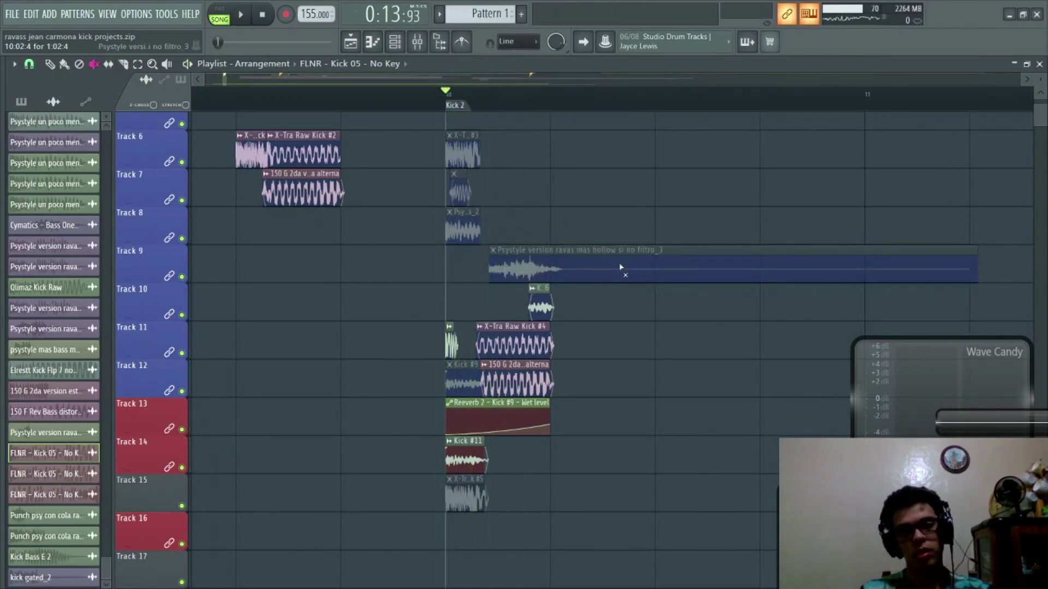
Step: Unmute the Psystyle clip on Track 9 and replay Kick 2 several times with it included
left_click(619, 263)
key("space")
key("space")
key("space")
key("space")
key("space")
key("space")
key("space")
key("space")
key("space")
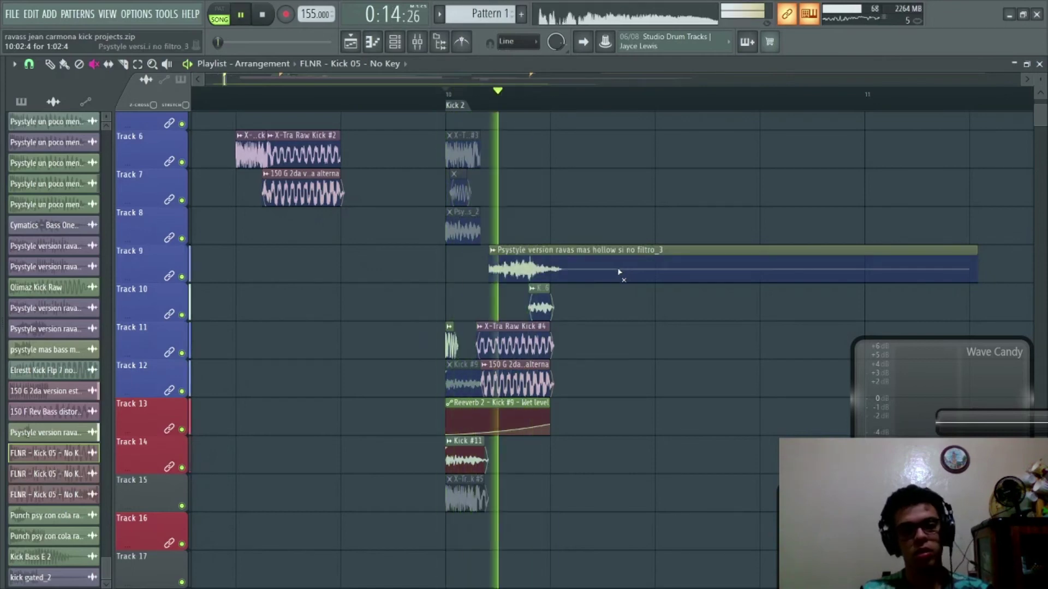
key("space")
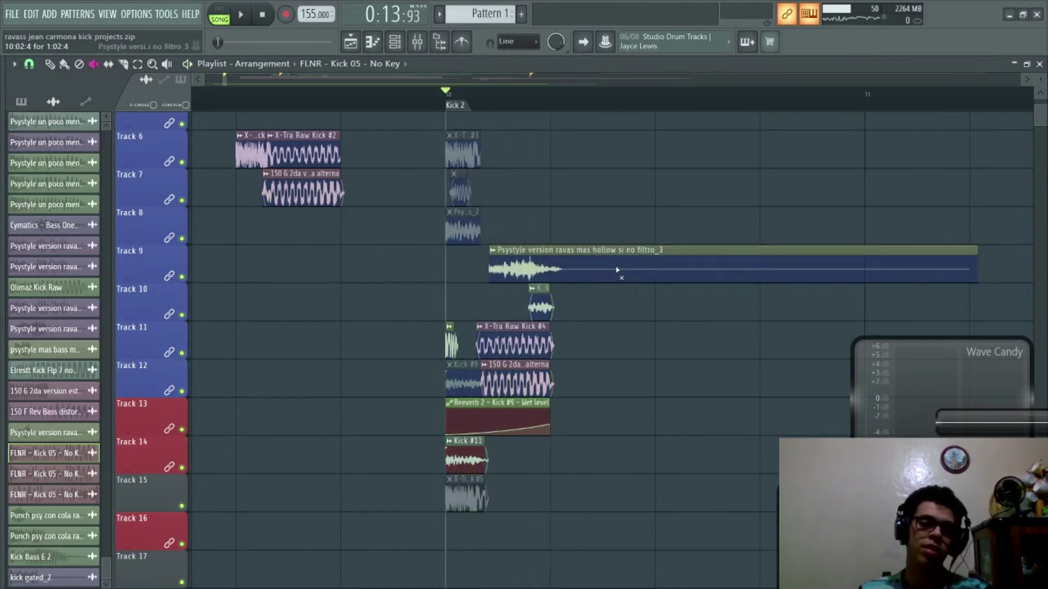